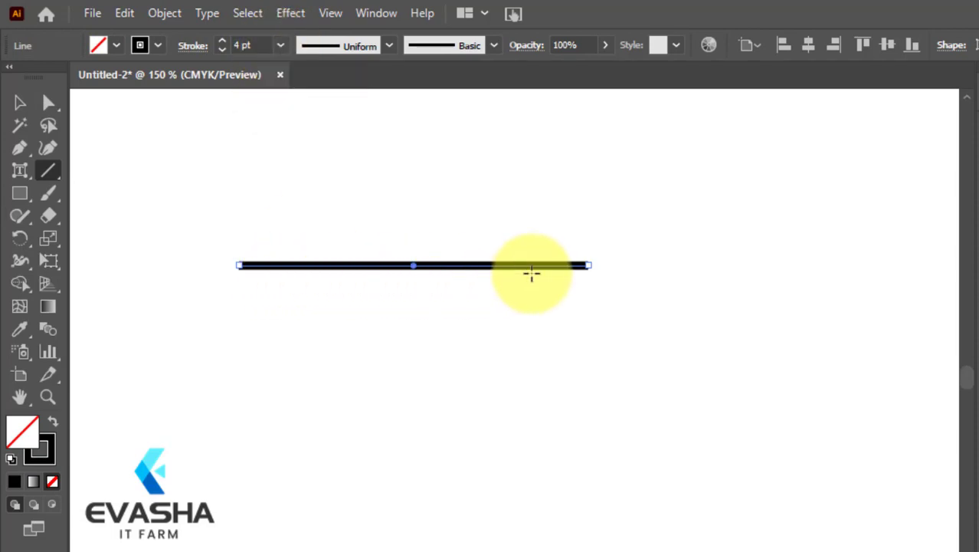
- Rotate the horizontal line about its center into a diagonal at about 45 degrees
left_click(140, 45)
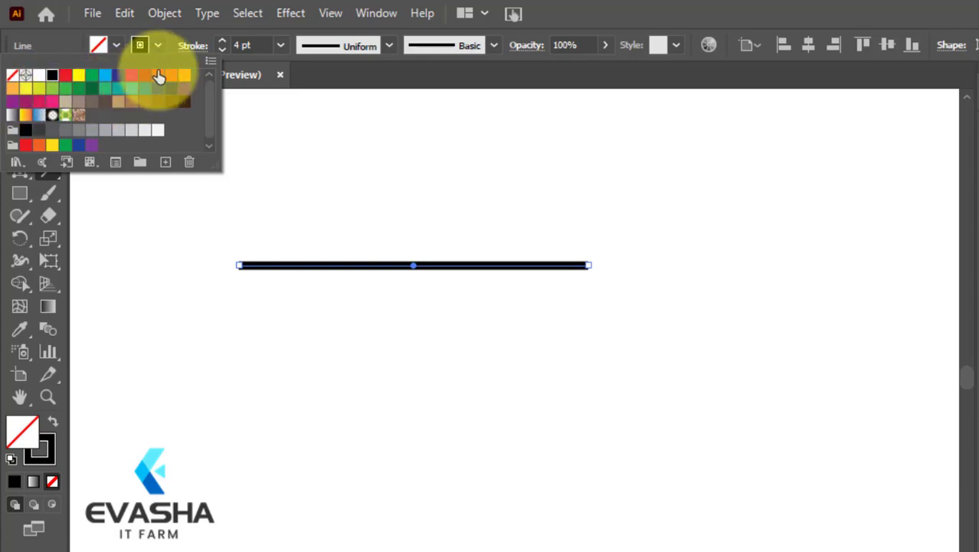
left_click(146, 47)
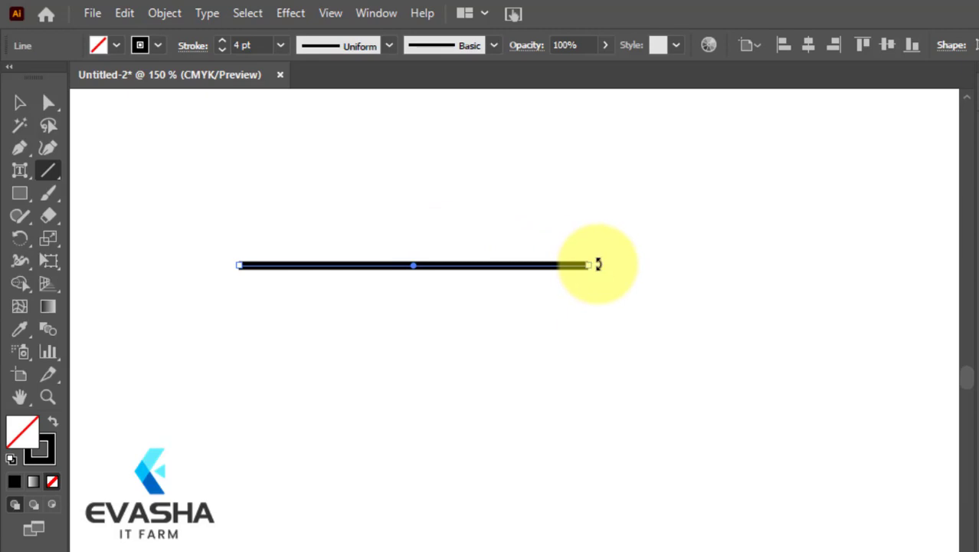
mouse_move(597, 266)
left_mouse_down()
mouse_move(588, 374)
mouse_move(618, 274)
mouse_move(606, 172)
mouse_move(497, 123)
left_mouse_up()
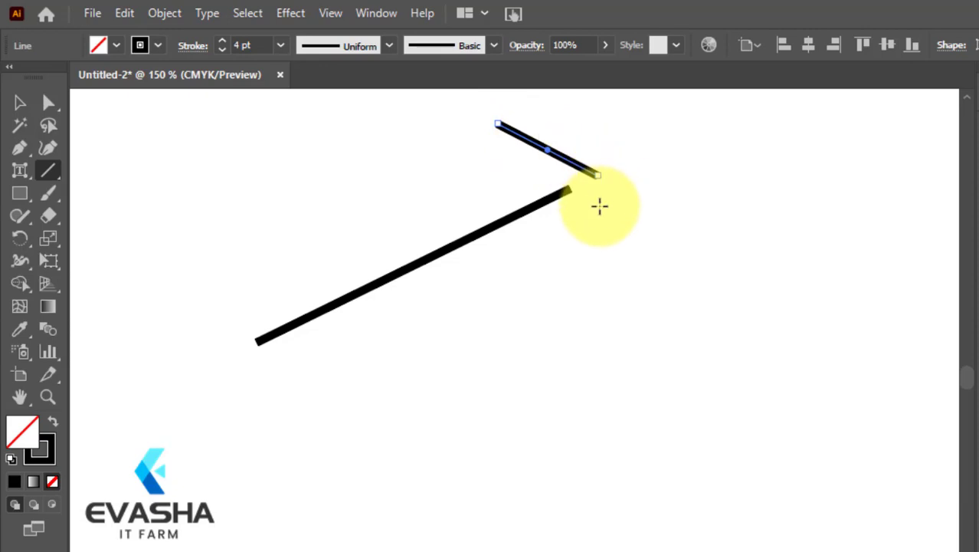
key("ctrl+z")
left_click_drag(577, 184, 534, 284)
- Replace the diagonal line with a new horizontal line and rotate it so its right end rises slightly
scroll(664, 380, "down", 3)
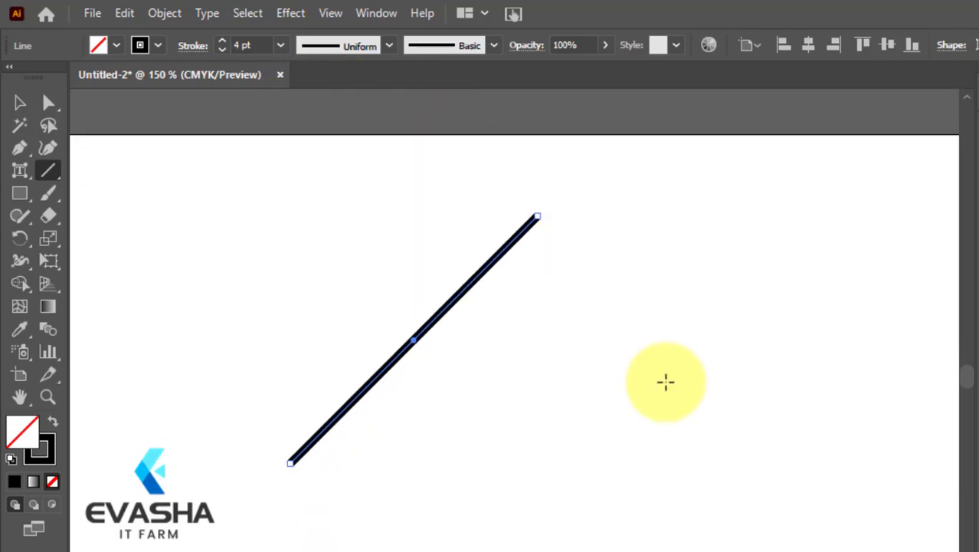
key("Delete")
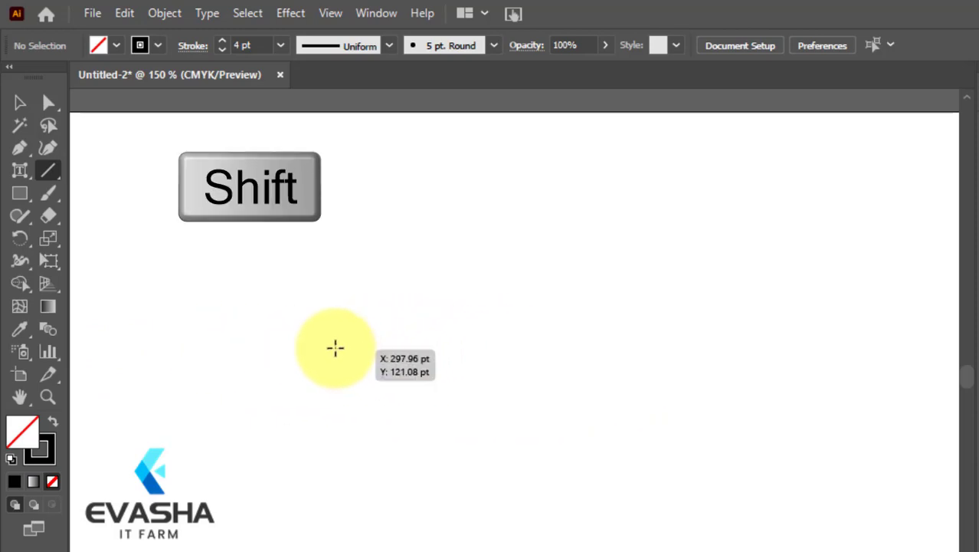
left_click_drag(328, 340, 664, 339)
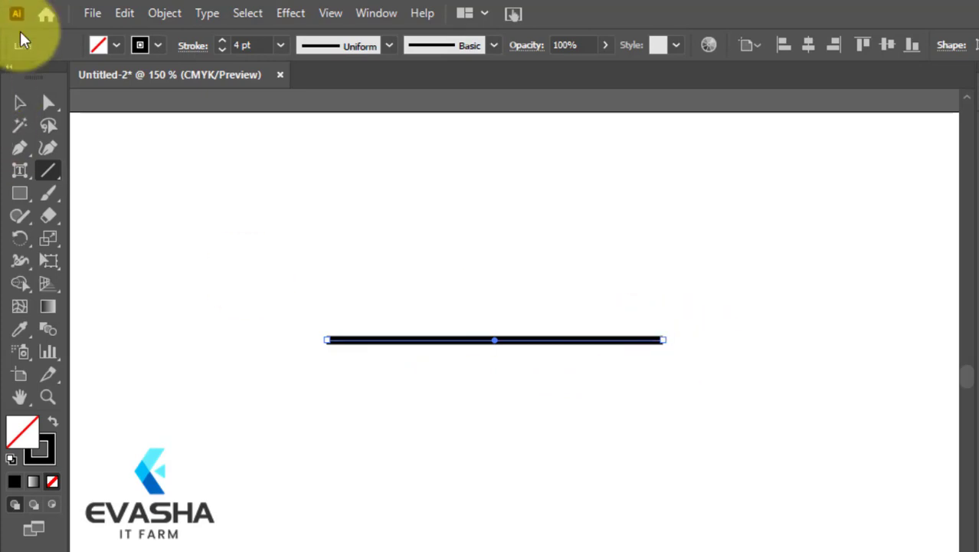
left_click(20, 101)
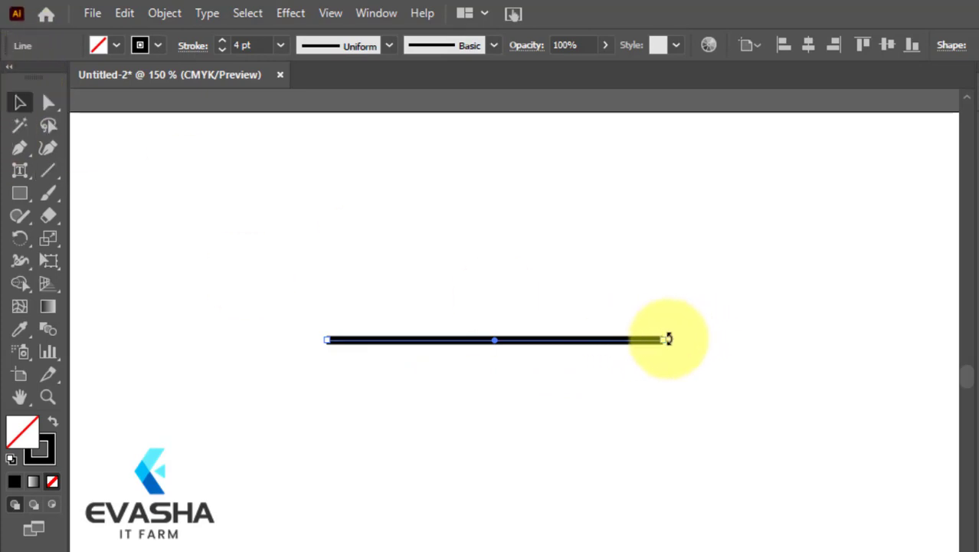
mouse_move(669, 338)
left_mouse_down()
mouse_move(641, 236)
mouse_move(623, 210)
mouse_move(493, 177)
mouse_move(334, 170)
mouse_move(277, 290)
mouse_move(275, 324)
mouse_move(338, 461)
mouse_move(385, 485)
mouse_move(566, 502)
mouse_move(613, 465)
mouse_move(672, 300)
mouse_move(655, 218)
mouse_move(660, 381)
mouse_move(677, 281)
mouse_move(673, 337)
left_mouse_up()
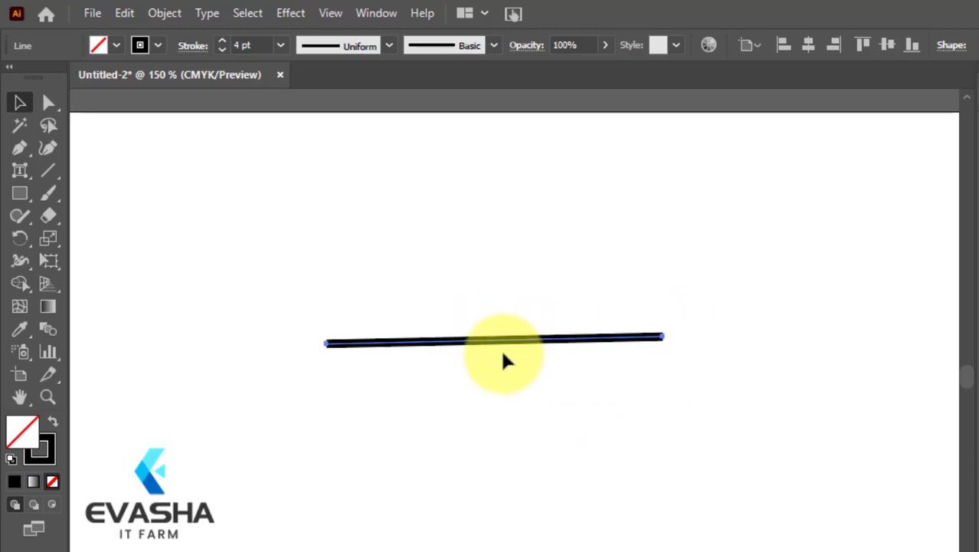
- Paste a copy of the line, rotate it to a steep diagonal, and move it up across the first line
key("ctrl+c")
key("ctrl+v")
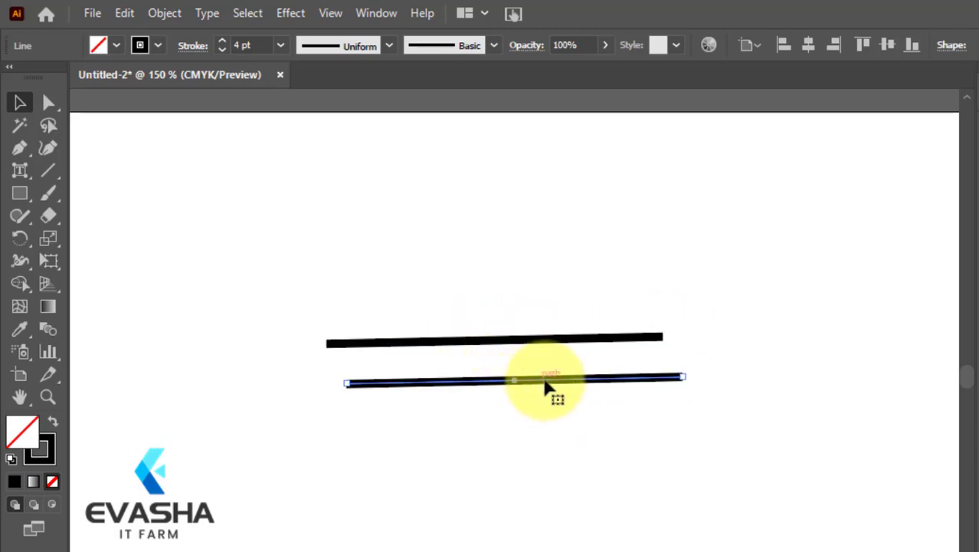
left_click_drag(692, 371, 549, 211)
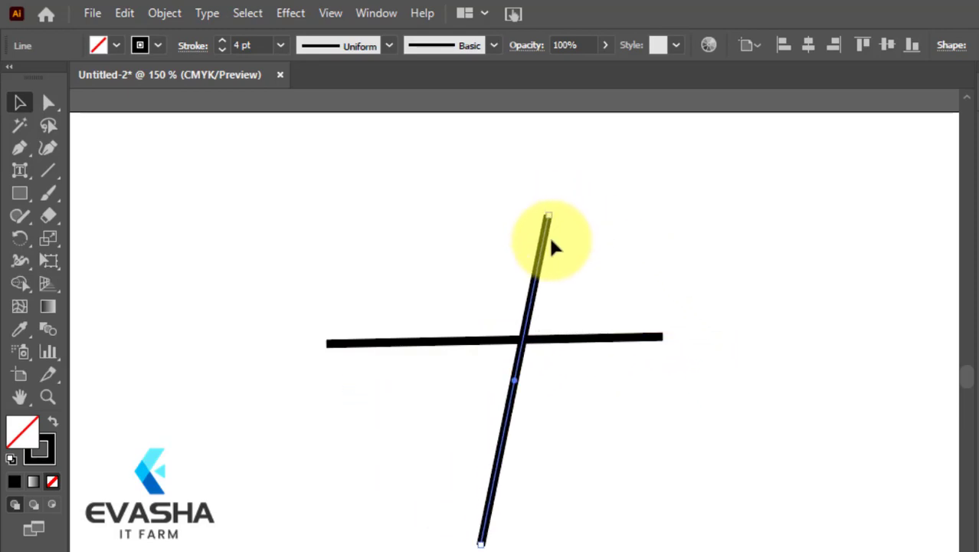
left_click_drag(531, 306, 534, 280)
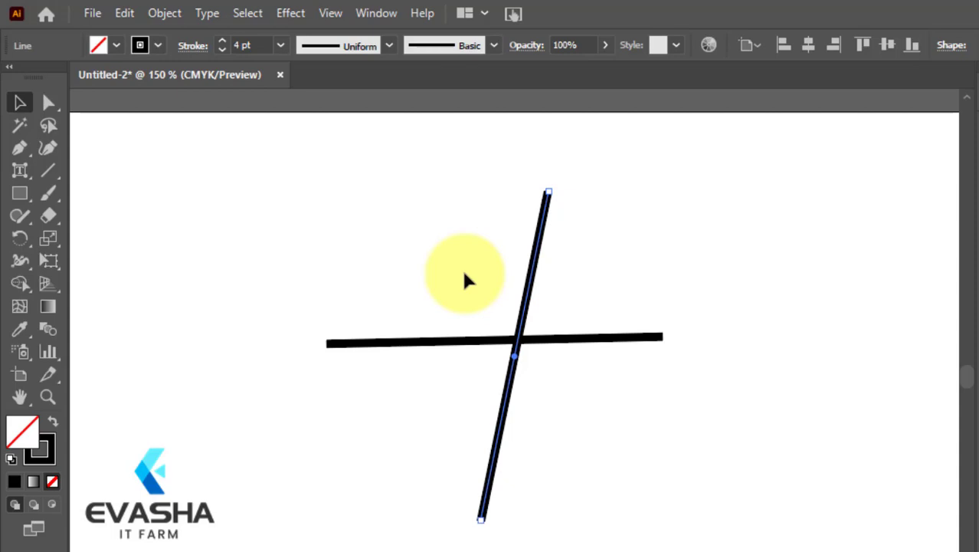
- Duplicate the steep line, rotate the copy to slope down to the right, and center it on the existing crossing point
key("ctrl+alt")
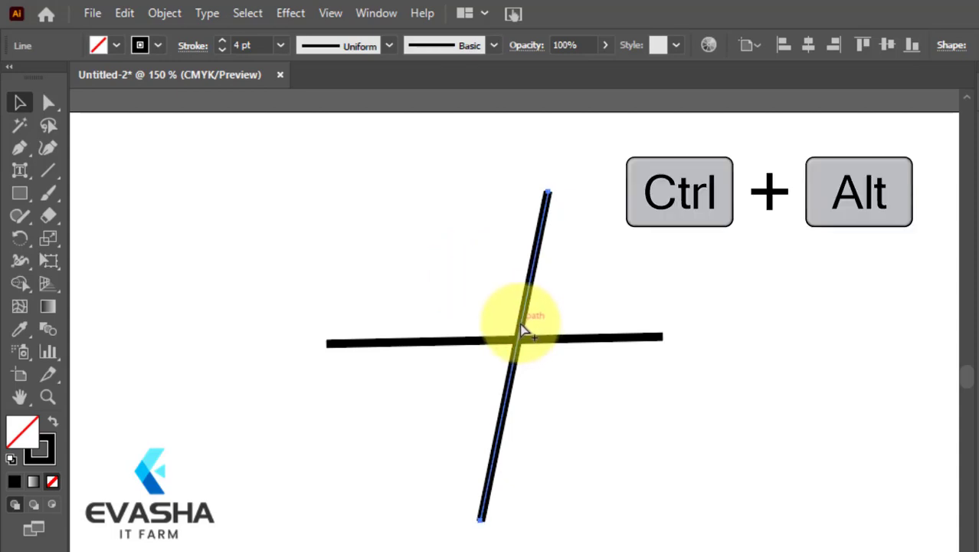
left_click_drag(521, 326, 497, 333)
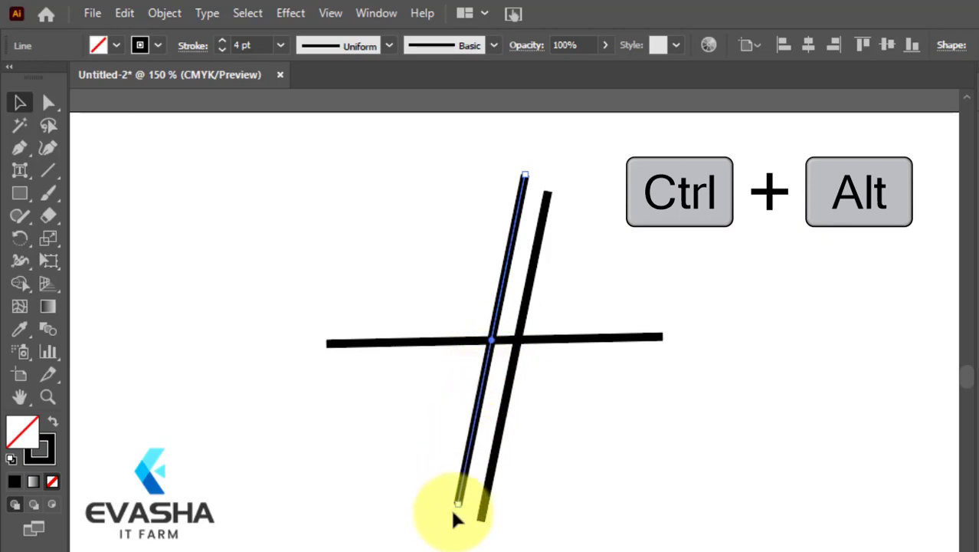
left_click_drag(451, 509, 599, 498)
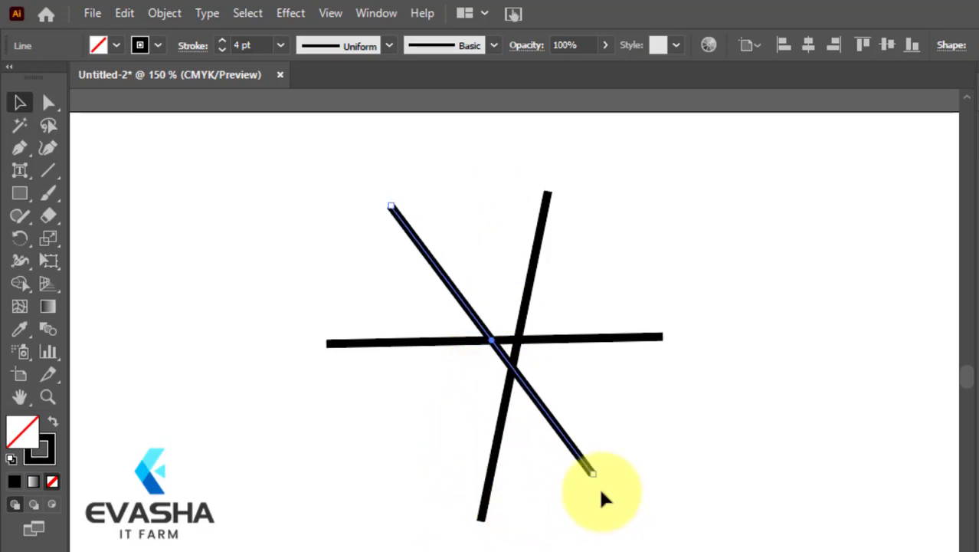
left_click(503, 344)
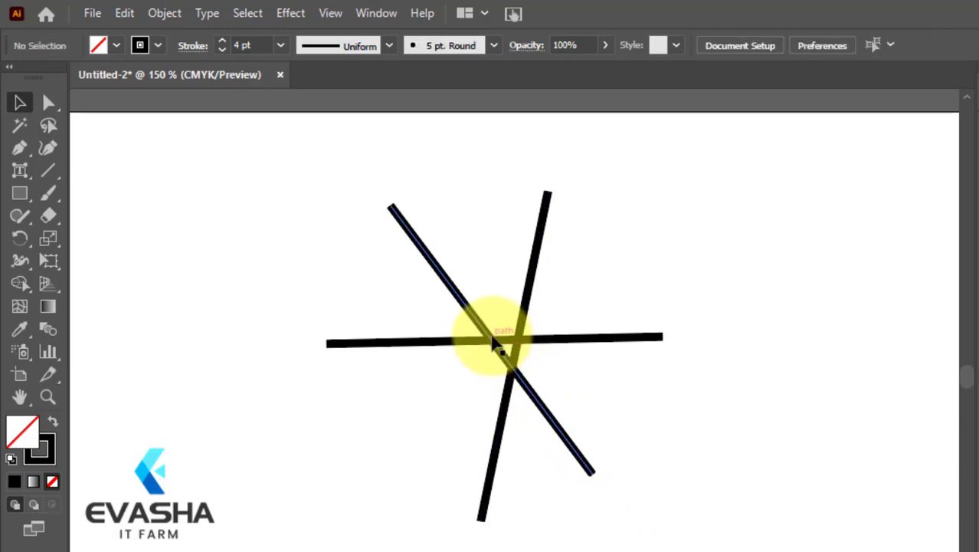
left_click_drag(496, 346, 521, 346)
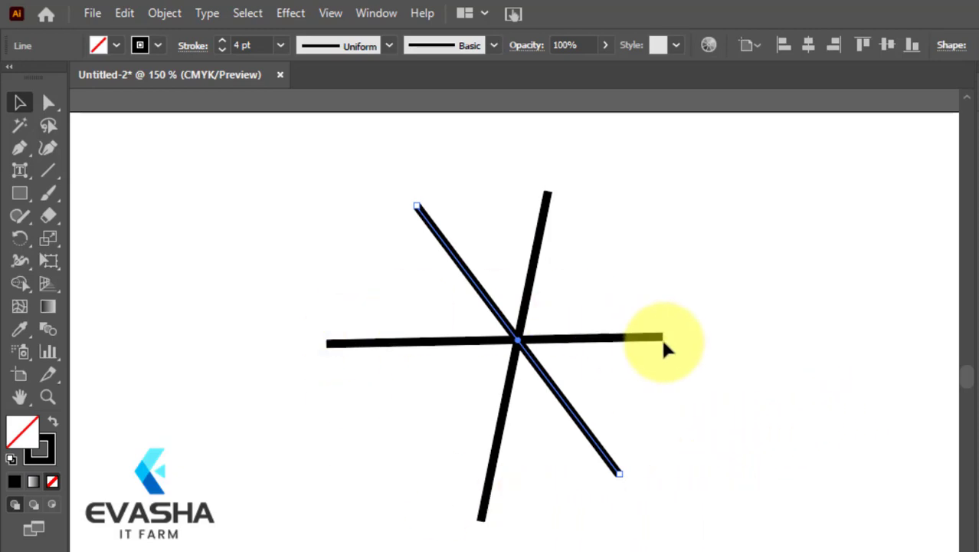
- Duplicate the downward-sloping line, rotate the copy to slope up to the right, and move it through the shared crossing point
key("XF86AudioRaiseVolume")
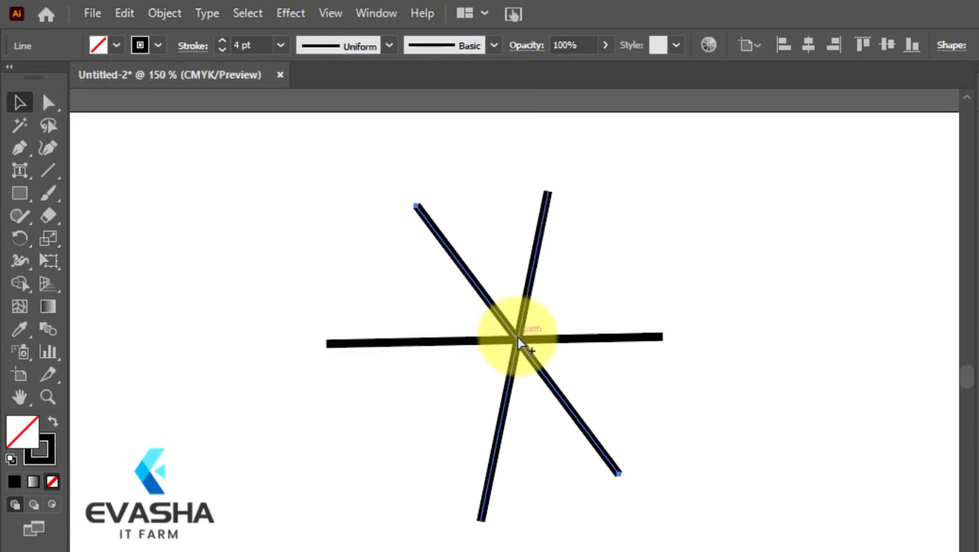
left_click_drag(509, 334, 488, 346)
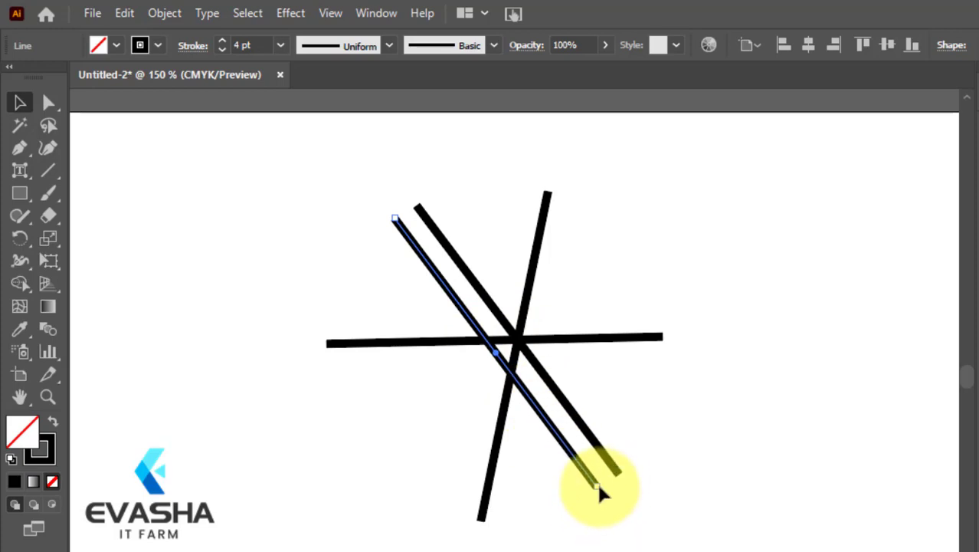
left_click_drag(602, 493, 635, 263)
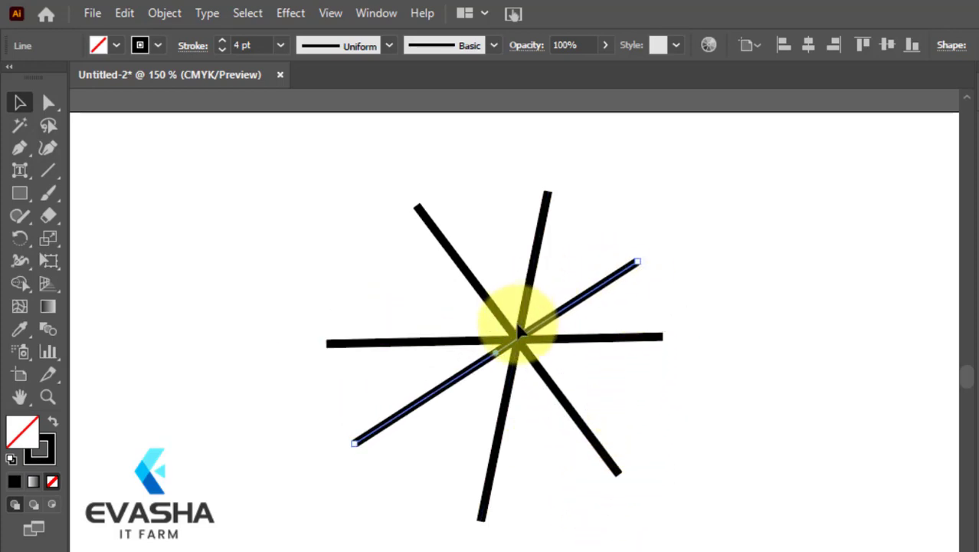
left_click_drag(527, 331, 537, 328)
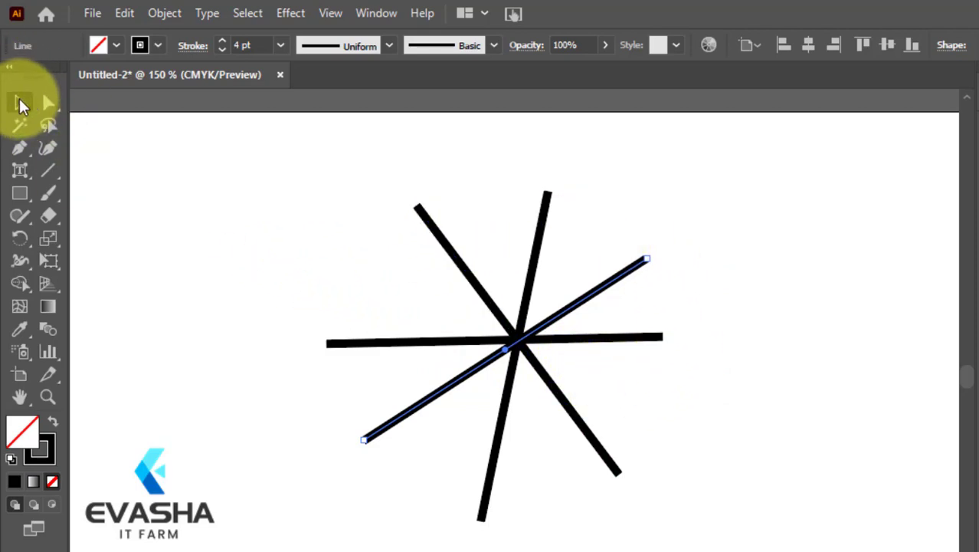
- Delete all four crossing lines and draw a single horizontal line in the middle of the artboard
left_click_drag(181, 157, 634, 437)
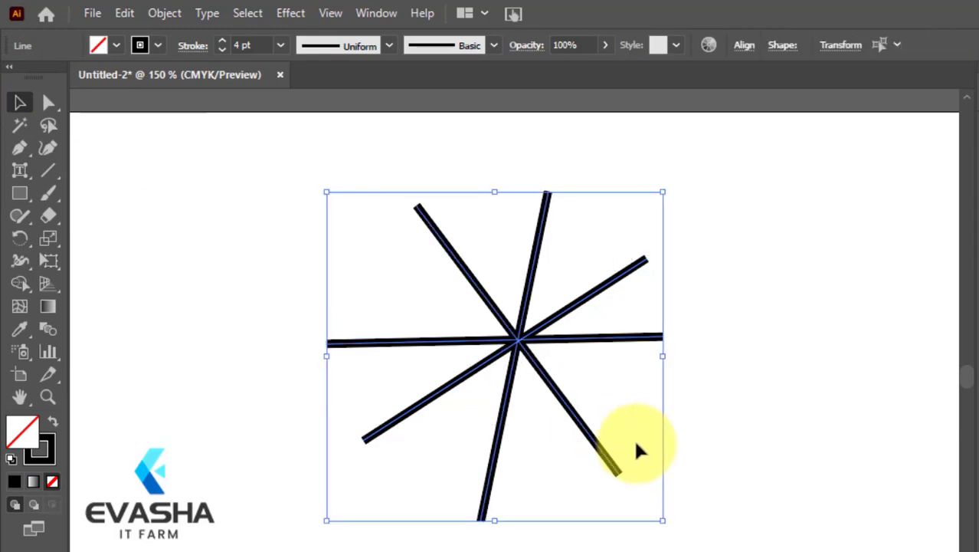
key("Delete")
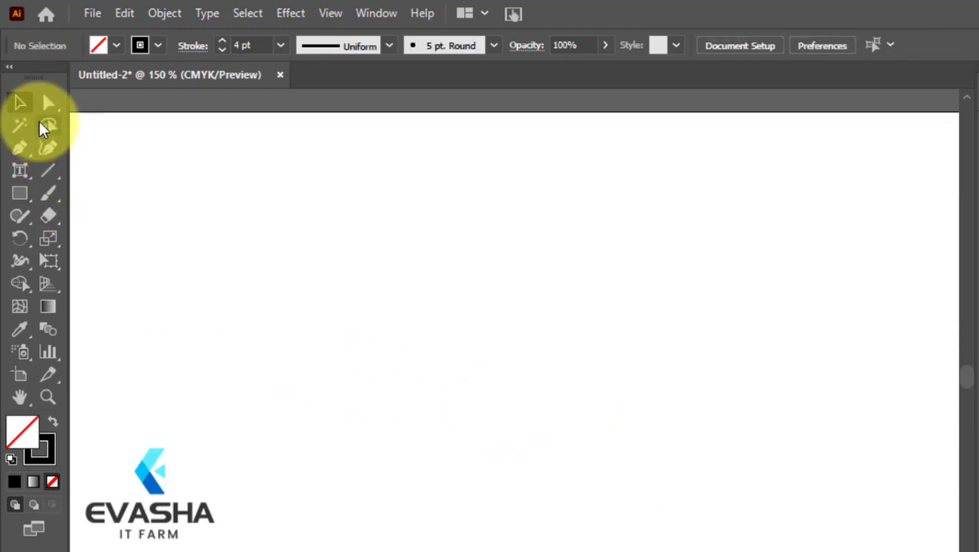
left_click(44, 167)
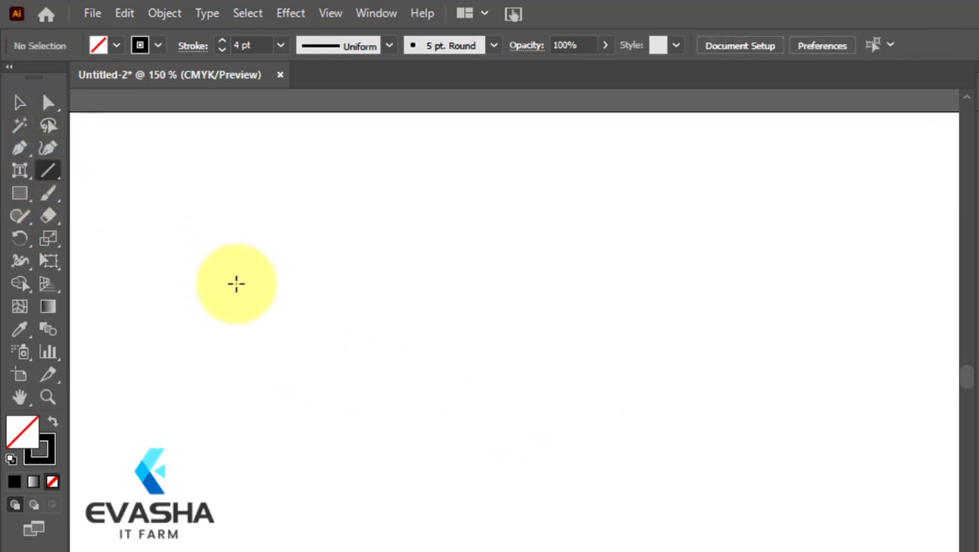
mouse_move(290, 326)
left_mouse_down()
mouse_move(531, 317)
mouse_move(639, 301)
left_mouse_up()
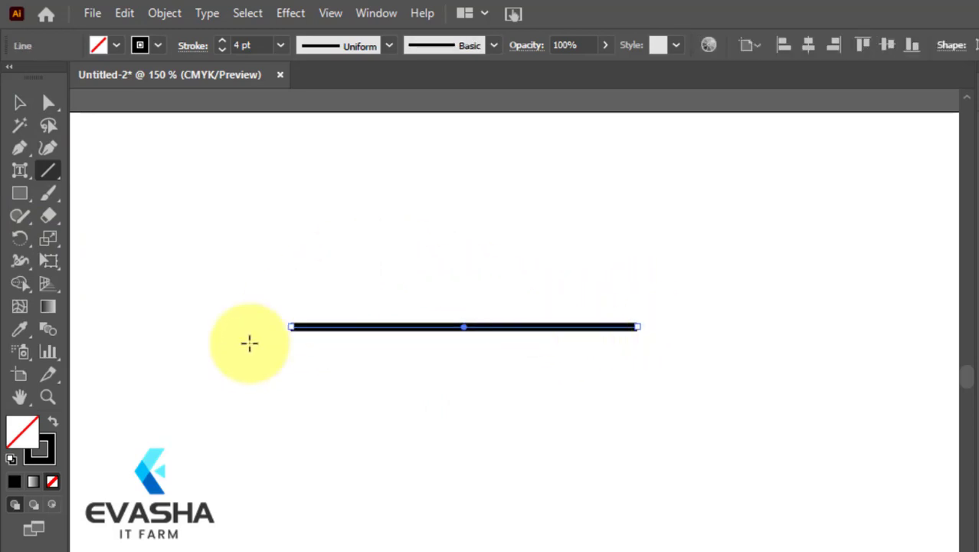
left_click(280, 45)
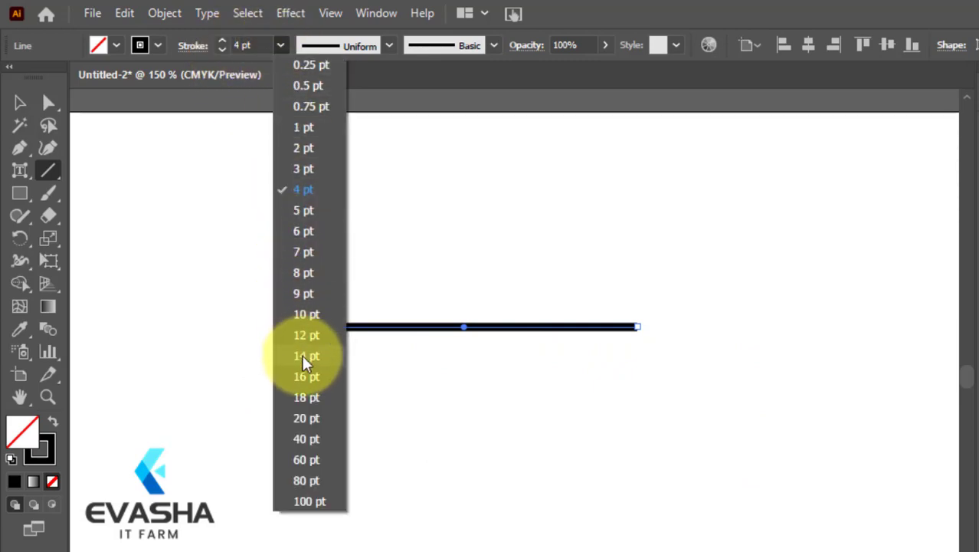
left_click(395, 150)
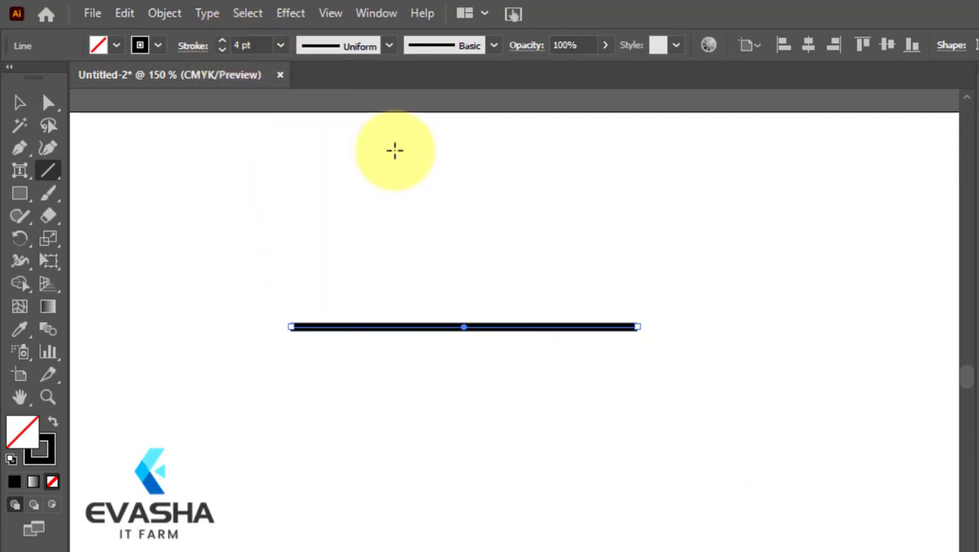
- Try the symmetric pointed-oval width profile on the horizontal line, and replace it with the triangular tapered profile
left_click(20, 103)
left_click(286, 323)
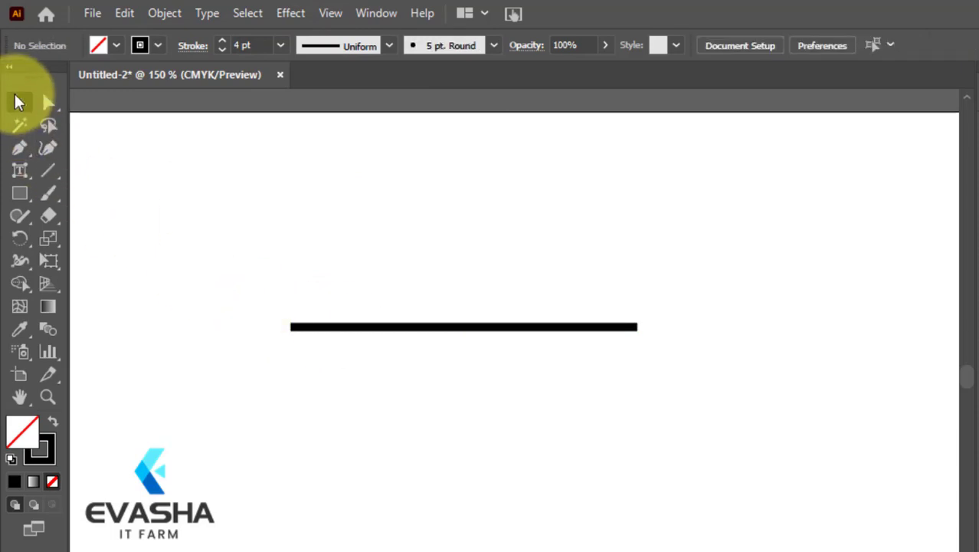
left_click(364, 326)
left_click(359, 46)
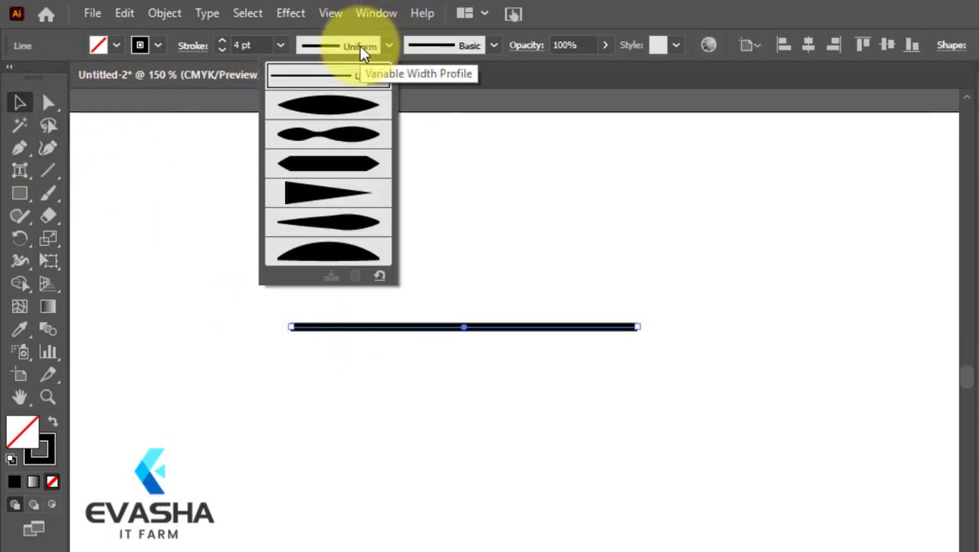
left_click(349, 109)
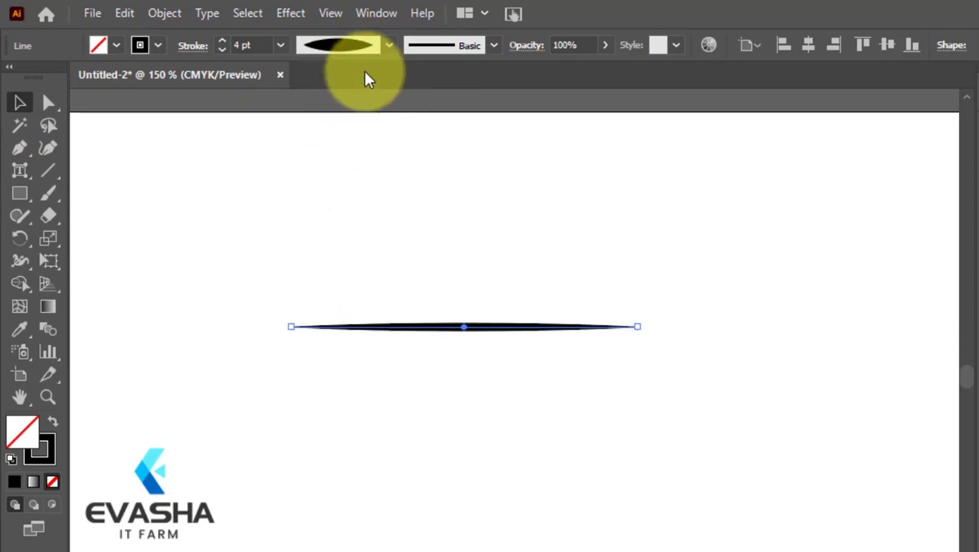
left_click(389, 44)
left_click(357, 192)
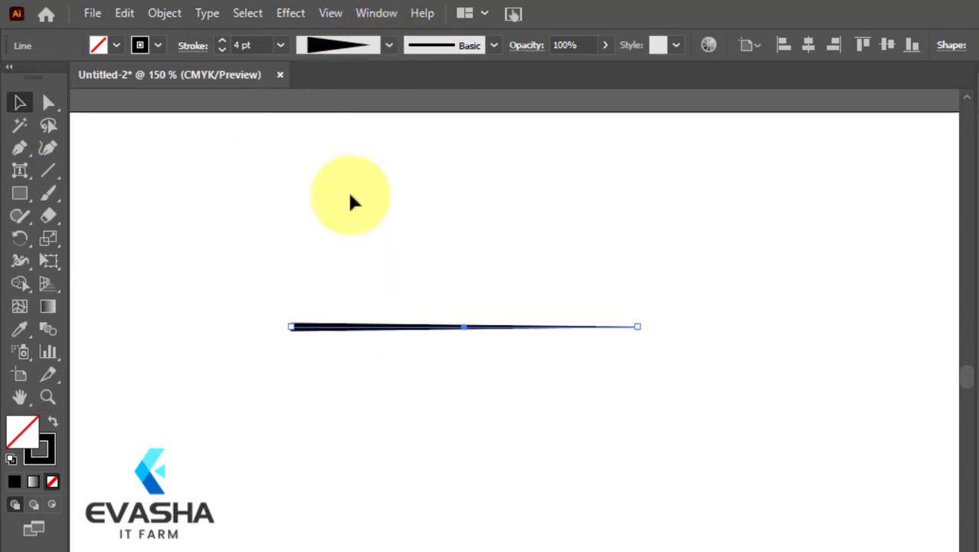
- Set the line's stroke weight to 12 pt and apply the asymmetric width profile with its bulge near the right end
left_click(281, 46)
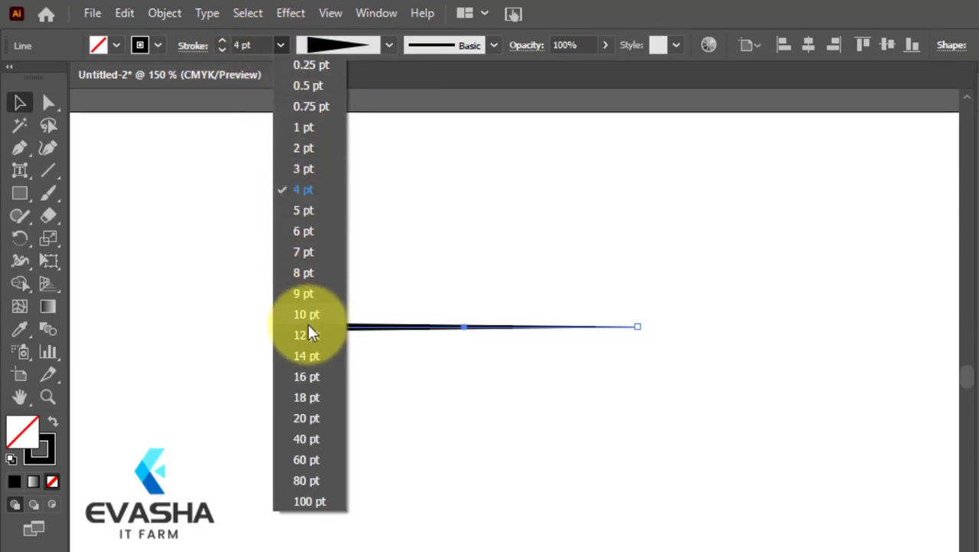
left_click(307, 335)
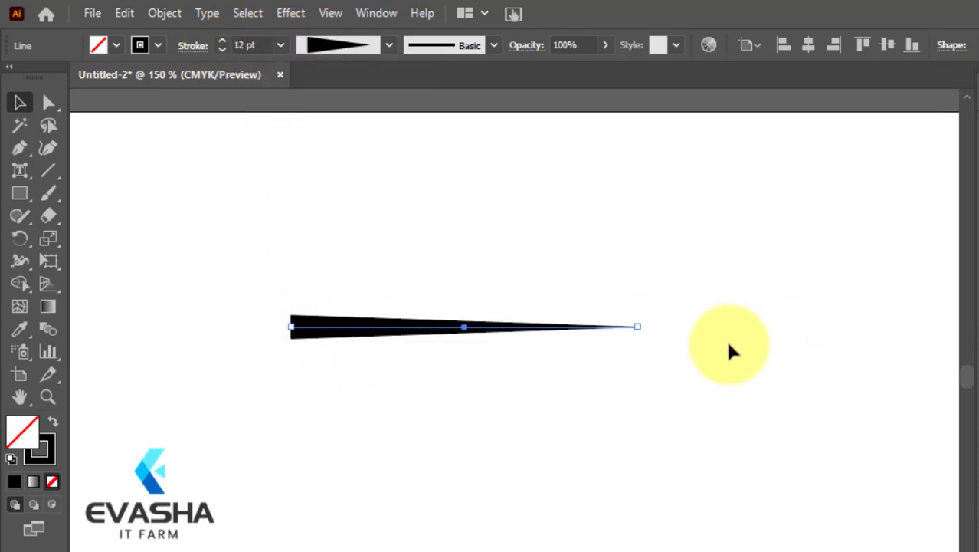
left_click(389, 45)
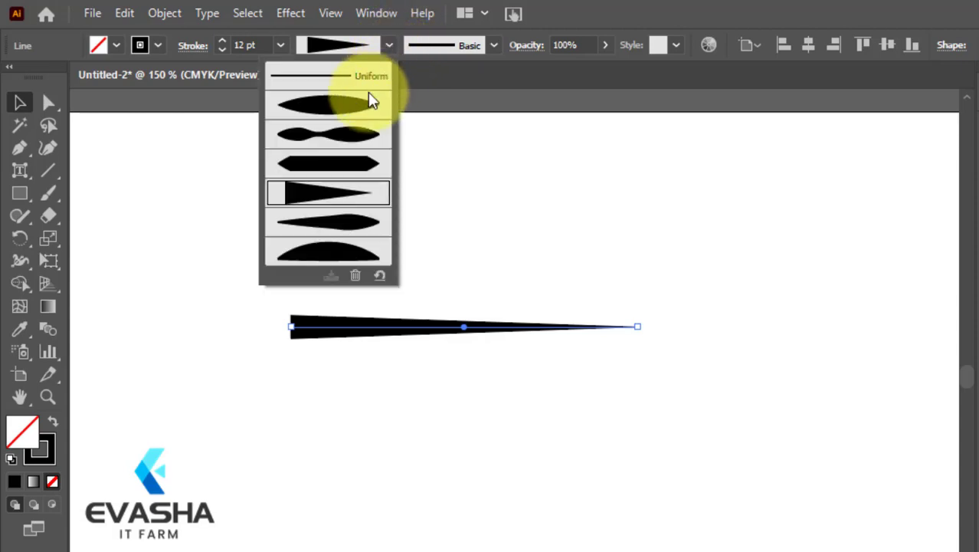
left_click(371, 229)
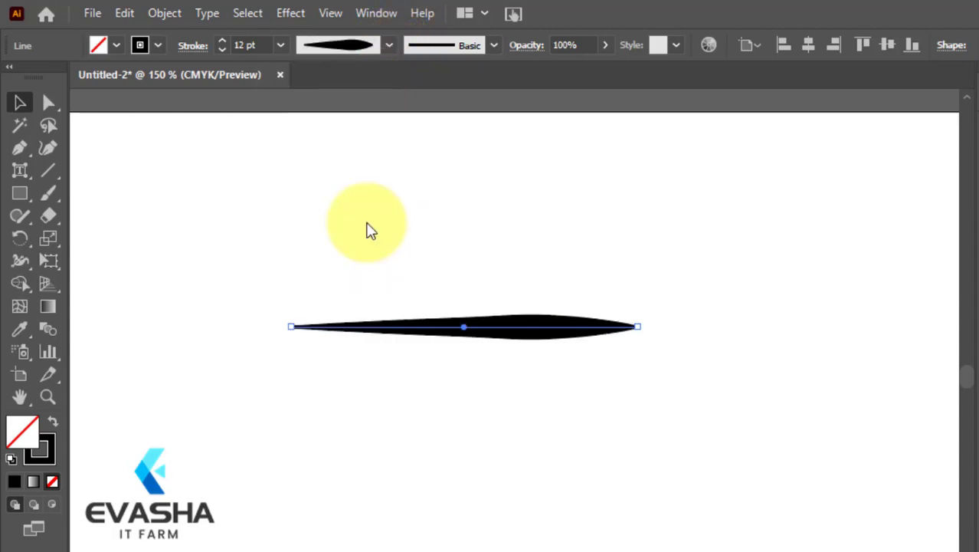
- Apply the triangular tapered width profile to the horizontal line, and replace the Basic stroke with the rough charcoal brush
left_click(359, 43)
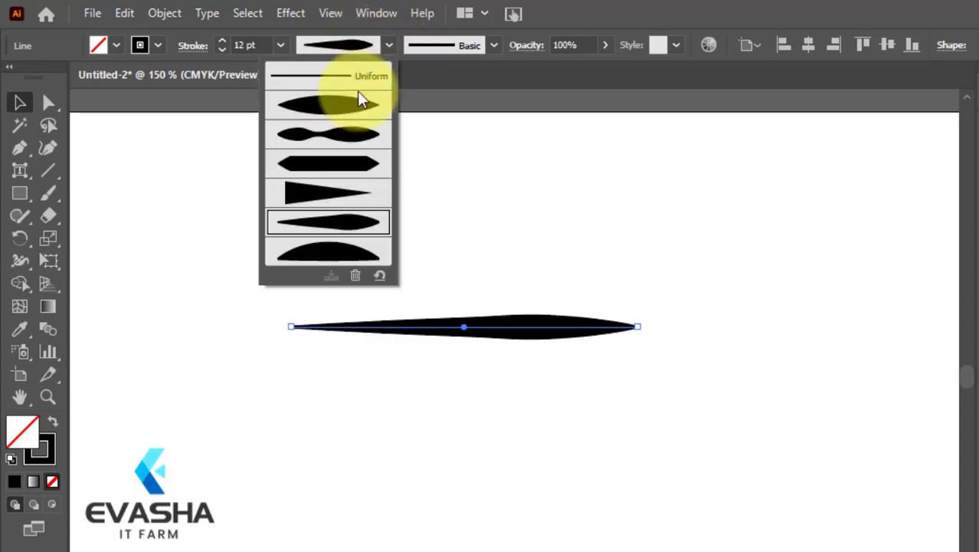
left_click(333, 198)
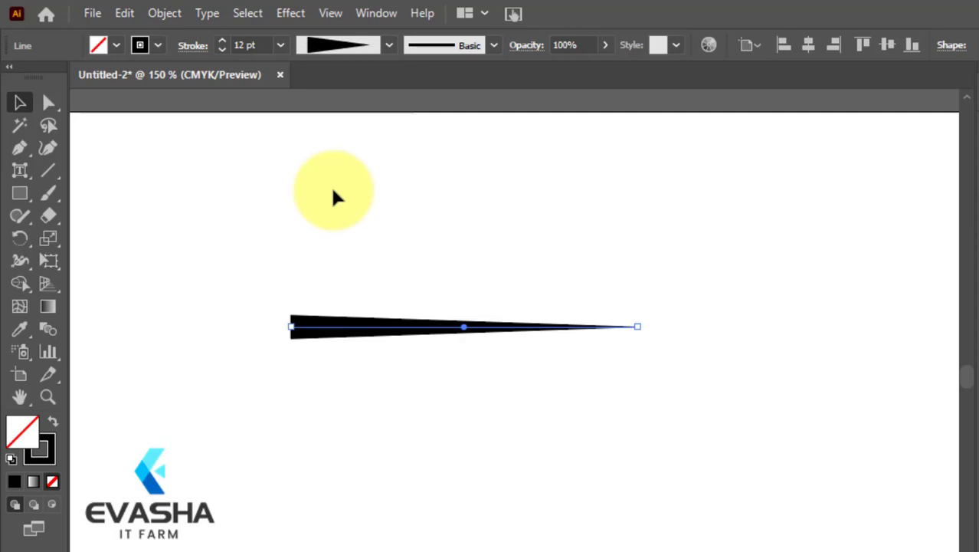
left_click(473, 46)
scroll(485, 123, "down", 5)
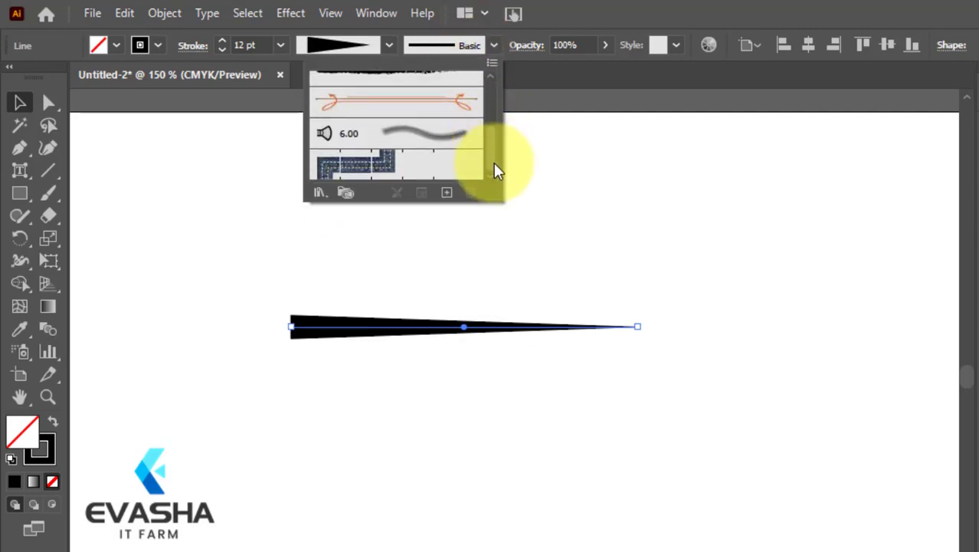
scroll(495, 147, "up", 3)
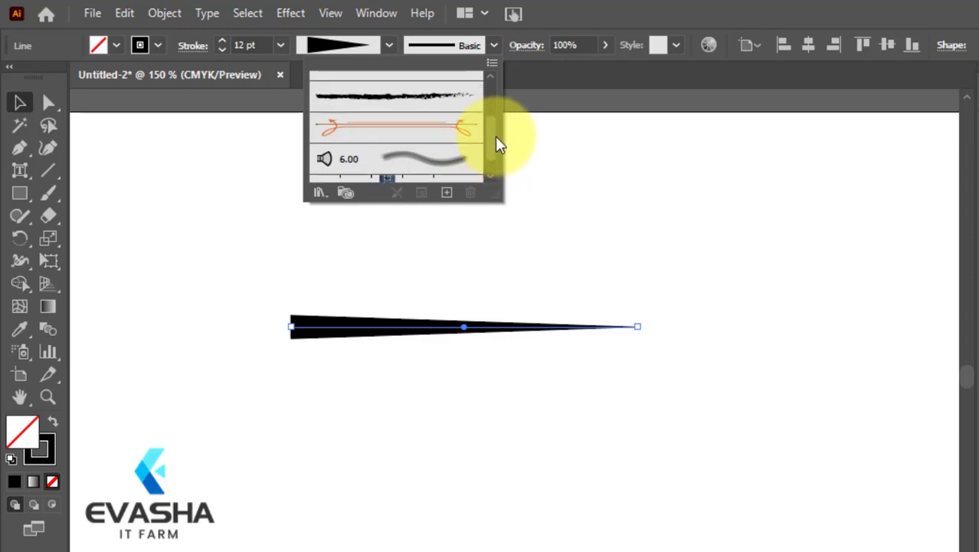
left_click(432, 111)
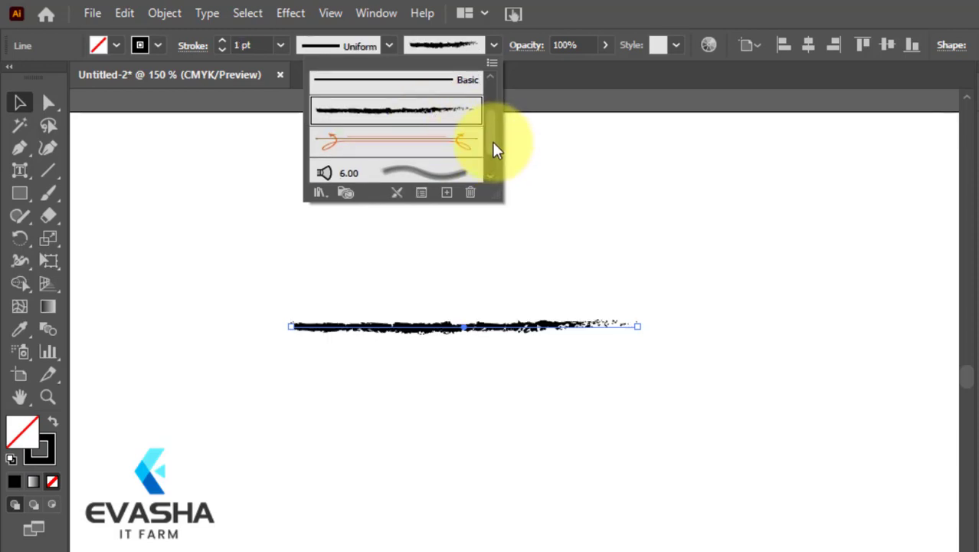
- Raise the charcoal-brushed line's stroke weight to 11 pt and return it to the Basic brush
scroll(491, 153, "down", 2)
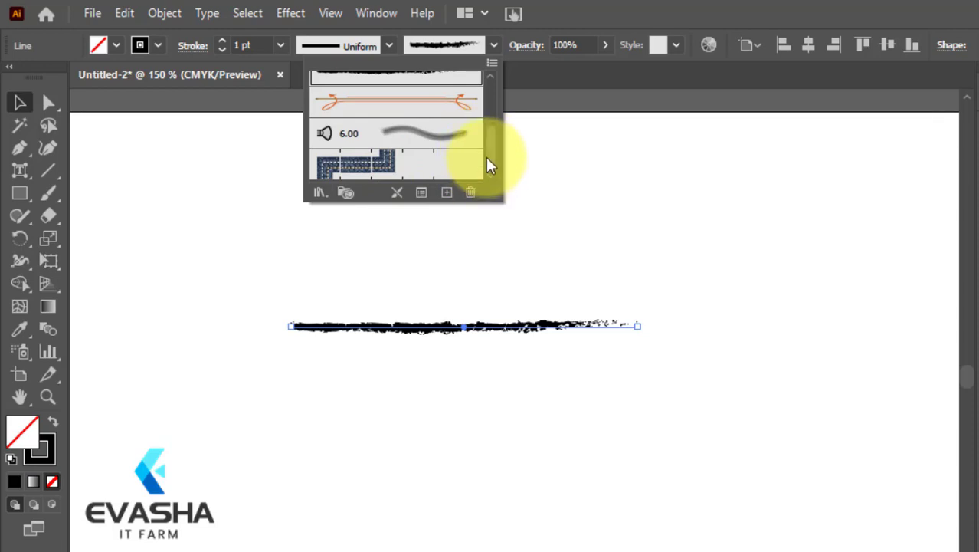
scroll(486, 157, "up", 5)
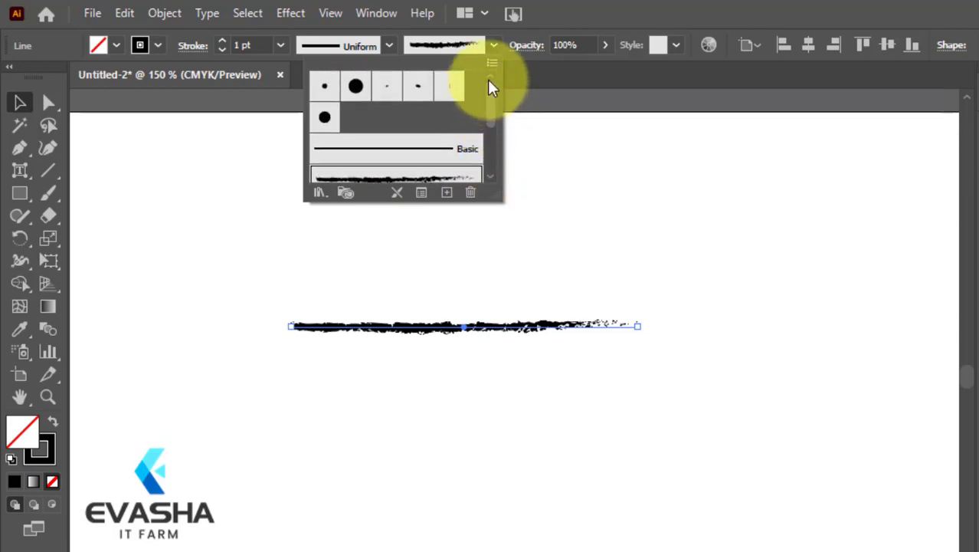
left_click(492, 45)
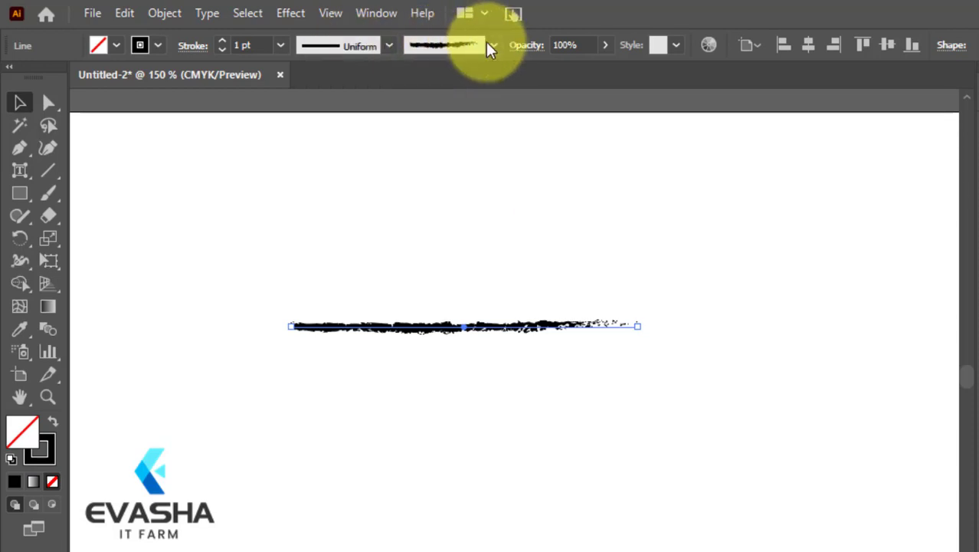
left_click(386, 46)
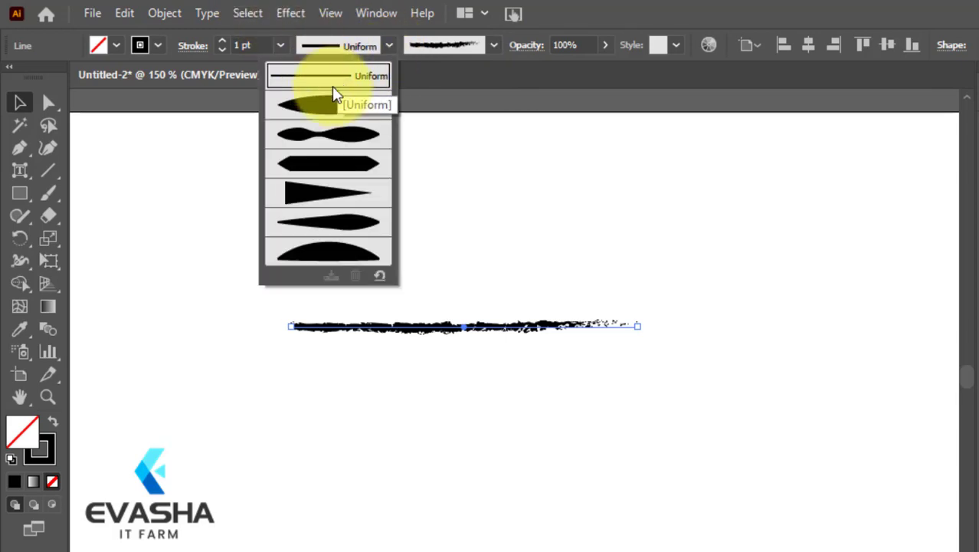
left_click(441, 44)
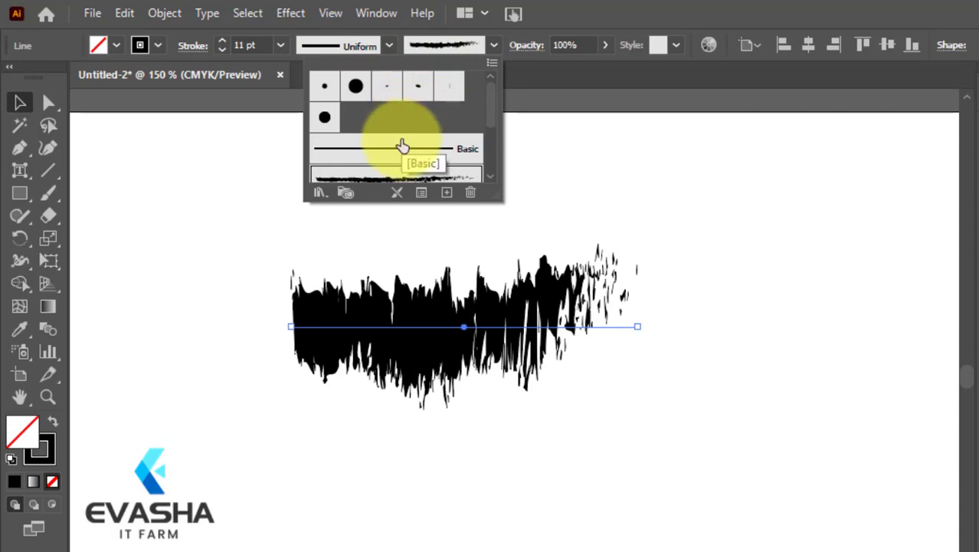
left_click(401, 150)
left_click(444, 45)
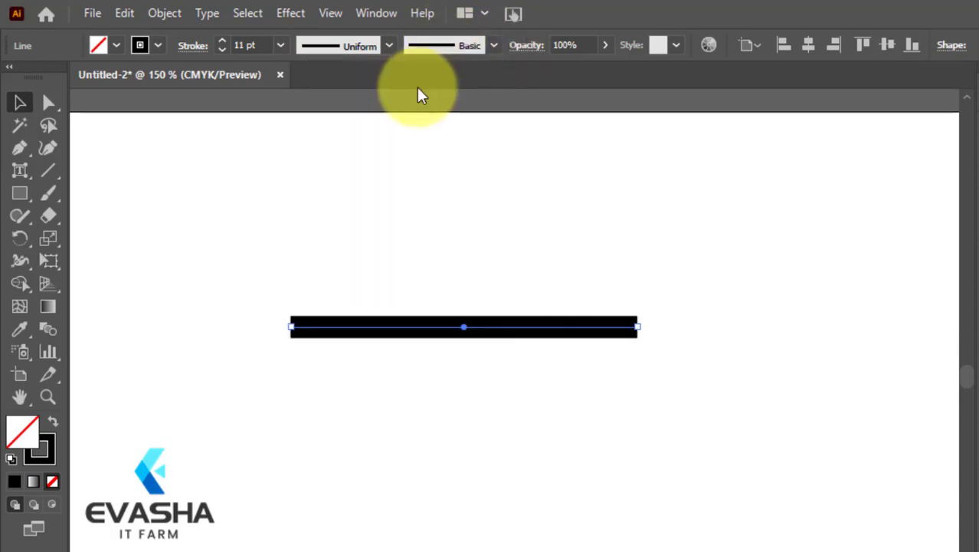
- Reduce the horizontal line's stroke weight to 4 pt
left_click(222, 48)
left_click(222, 49)
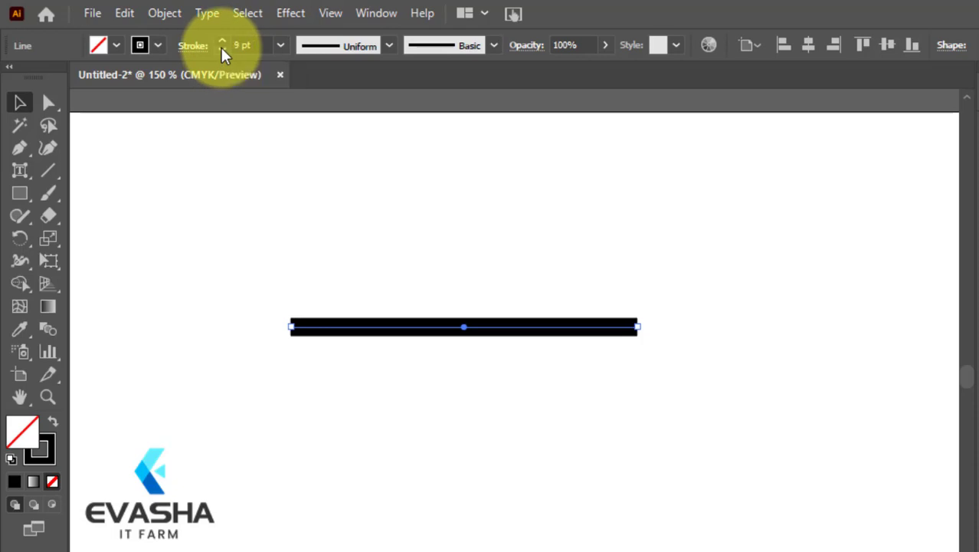
left_click(222, 48)
left_click(222, 49)
left_click(221, 49)
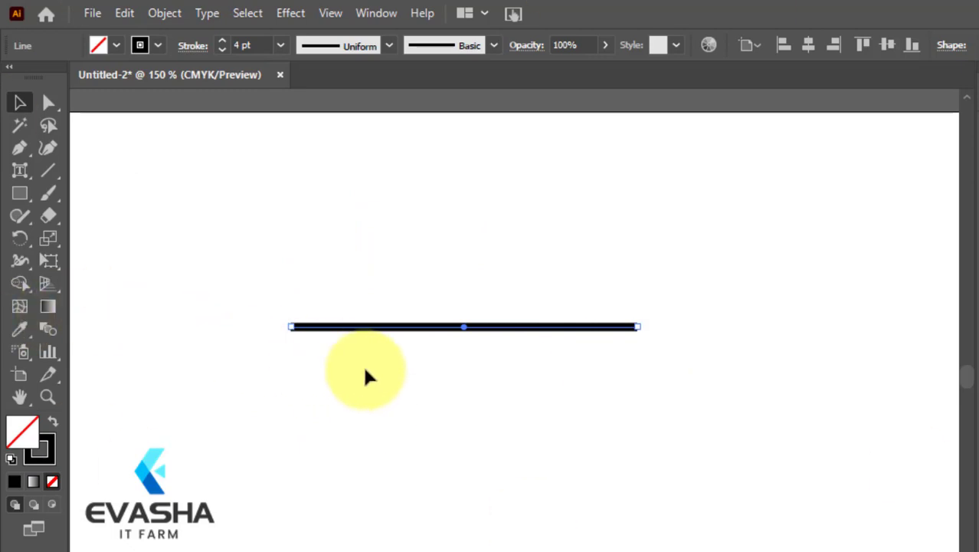
- Delete the line, and draw a new horizontal line with a separate near-vertical line below its right end
key("Delete")
left_click(47, 170)
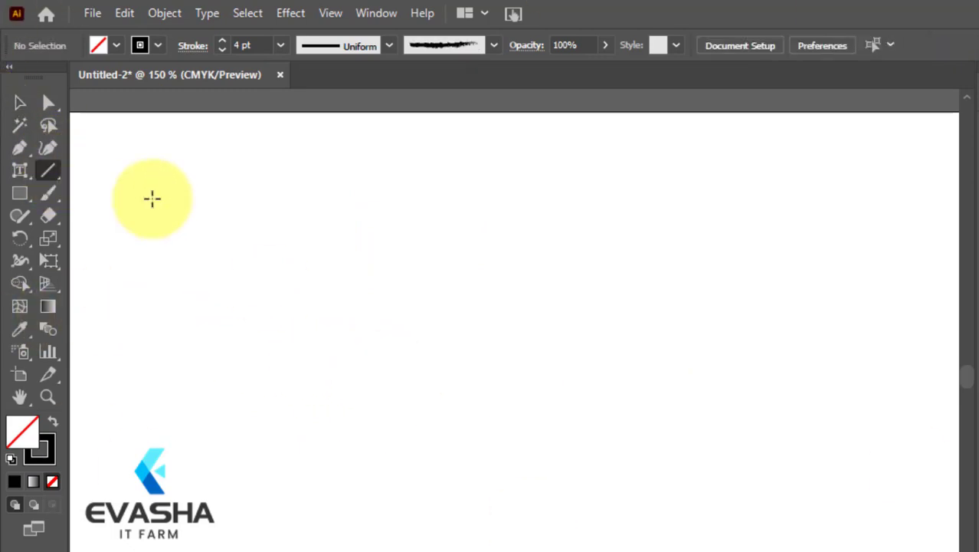
left_click_drag(237, 244, 609, 246)
left_click_drag(605, 291, 611, 546)
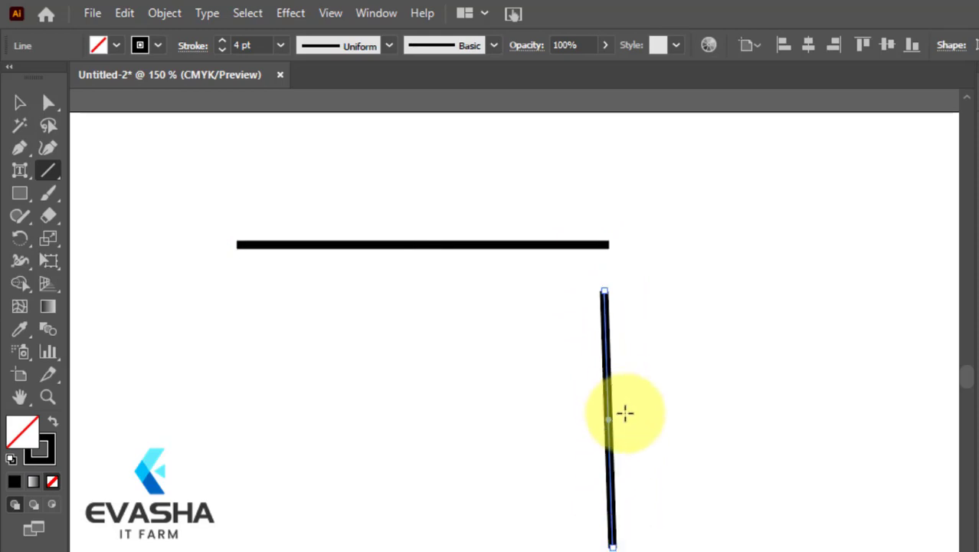
- Move the near-vertical line up to the right end of the horizontal line, and deselect it
scroll(736, 541, "up", 2)
scroll(725, 536, "up", 2)
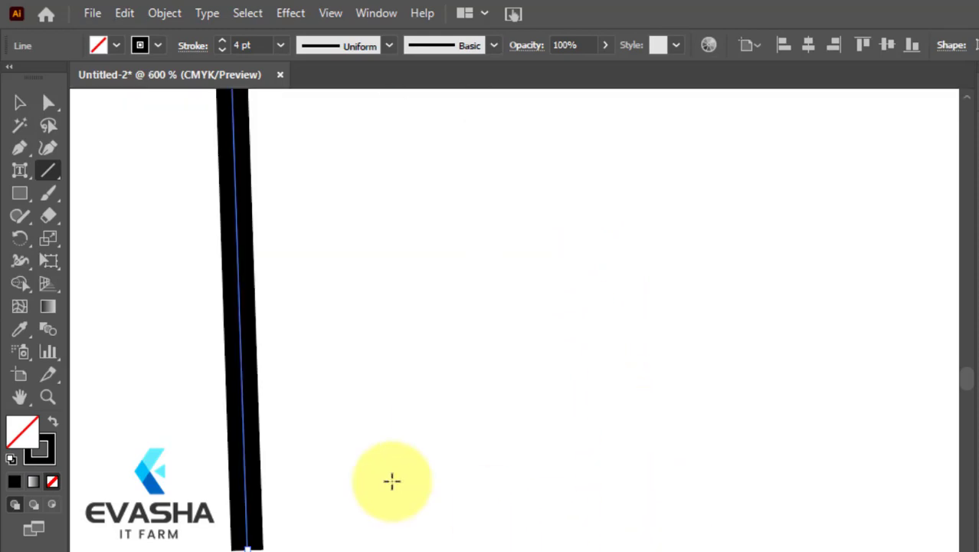
left_click_drag(424, 439, 663, 396)
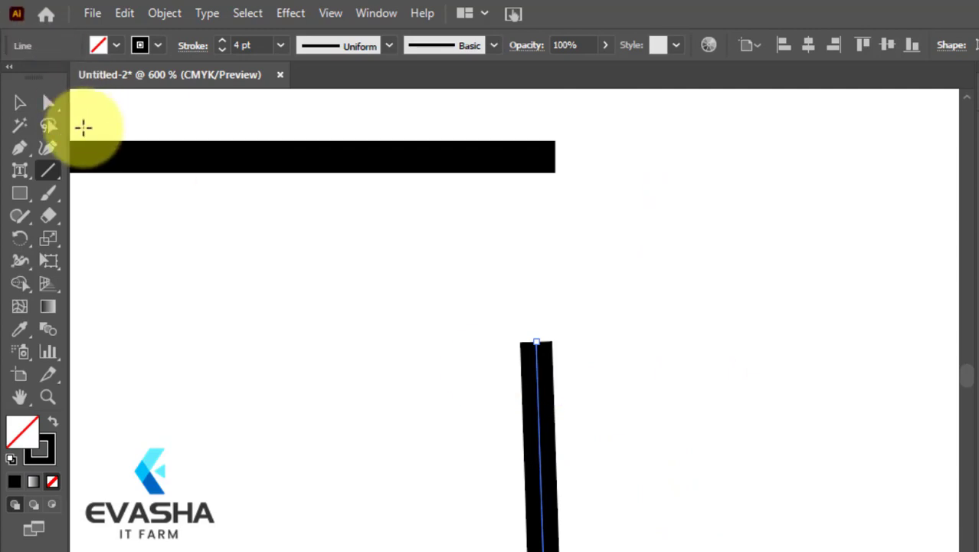
left_click(20, 103)
key("ctrl+shift+a")
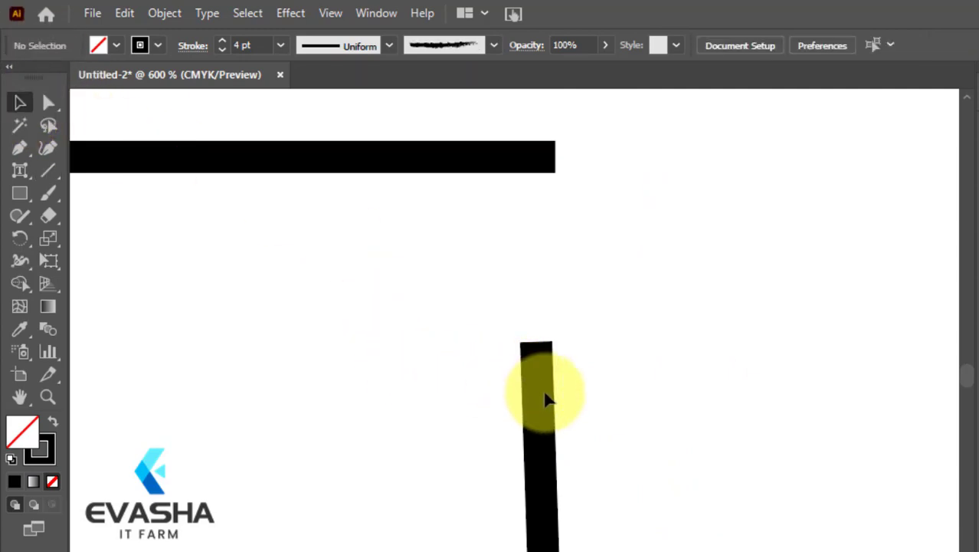
left_click_drag(536, 391, 574, 204)
key("ctrl+shift+a")
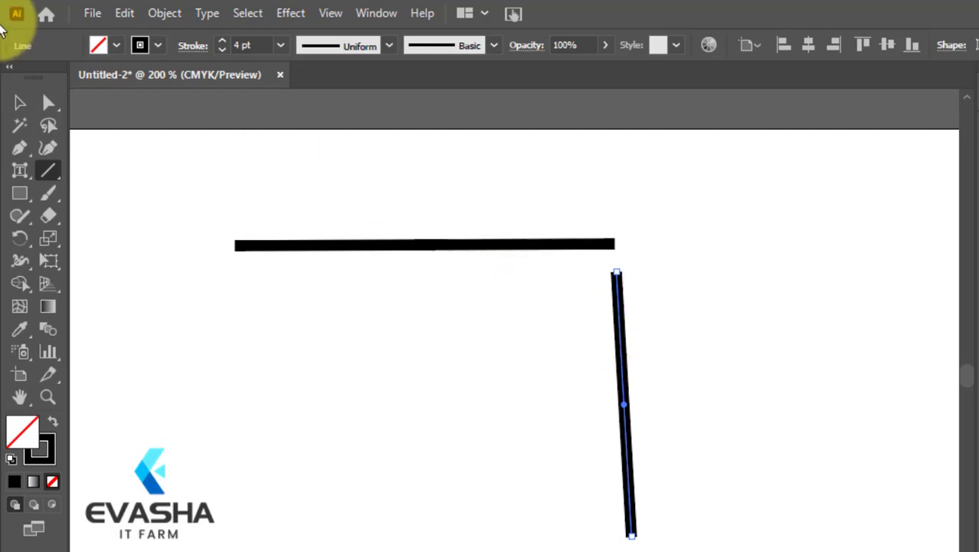
- Move the redrawn near-vertical line up so its upper end meets the horizontal line's right end, and select the horizontal line
left_click(20, 102)
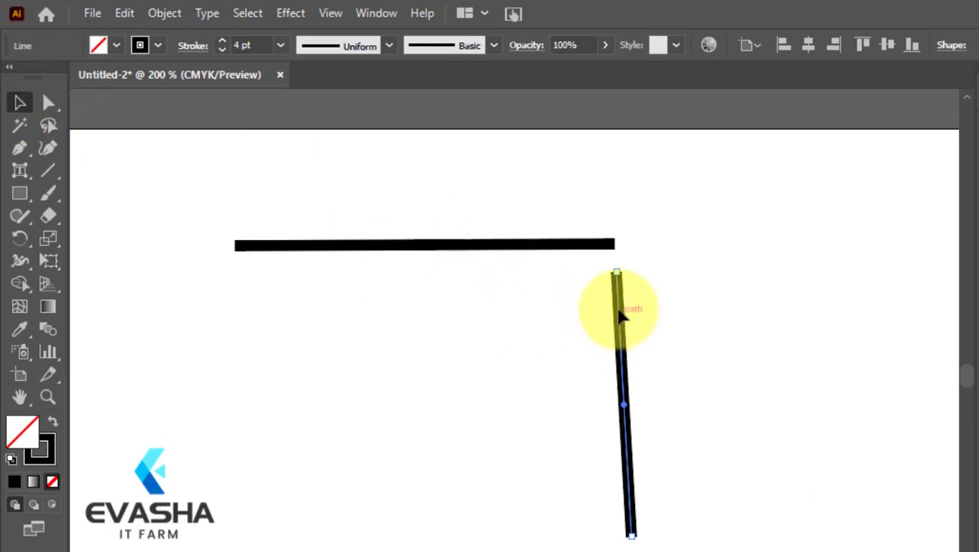
left_click_drag(620, 314, 620, 293)
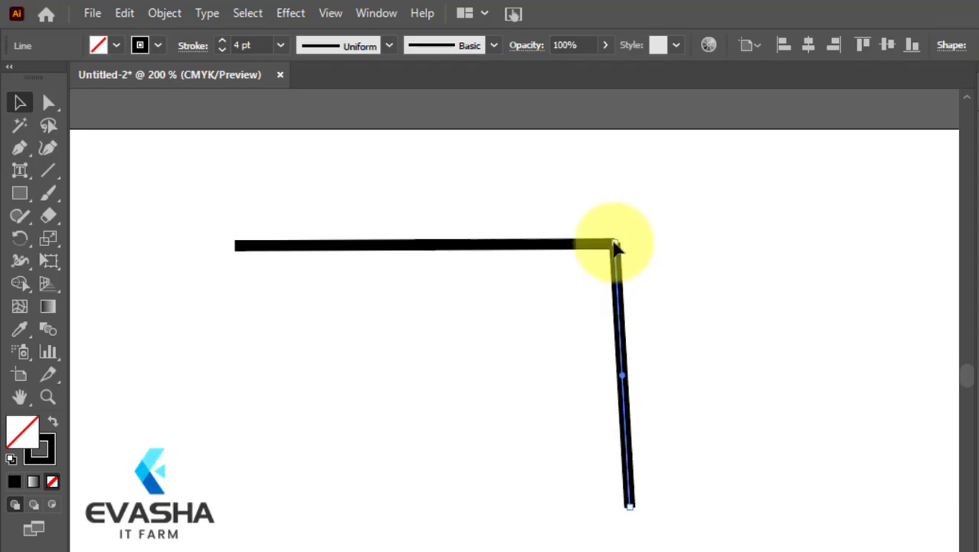
left_click(461, 246)
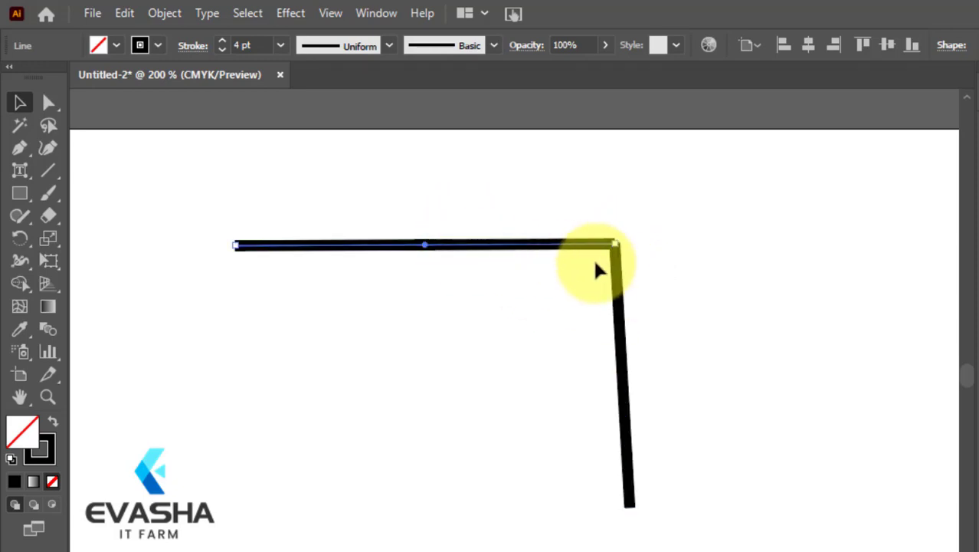
- Try joining the horizontal and near-vertical lines into a single path, and undo the join
left_click(20, 101)
left_click_drag(373, 203, 721, 420)
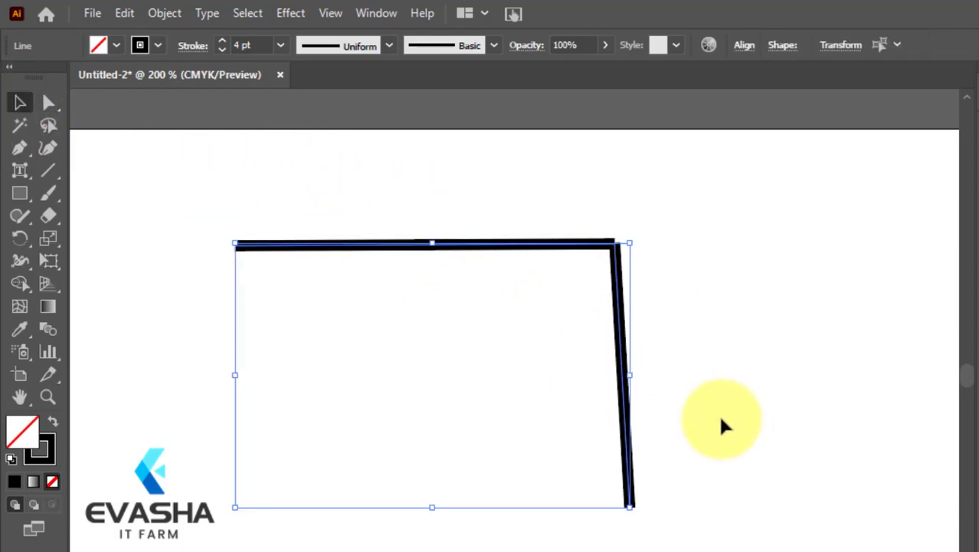
key("ctrl+j")
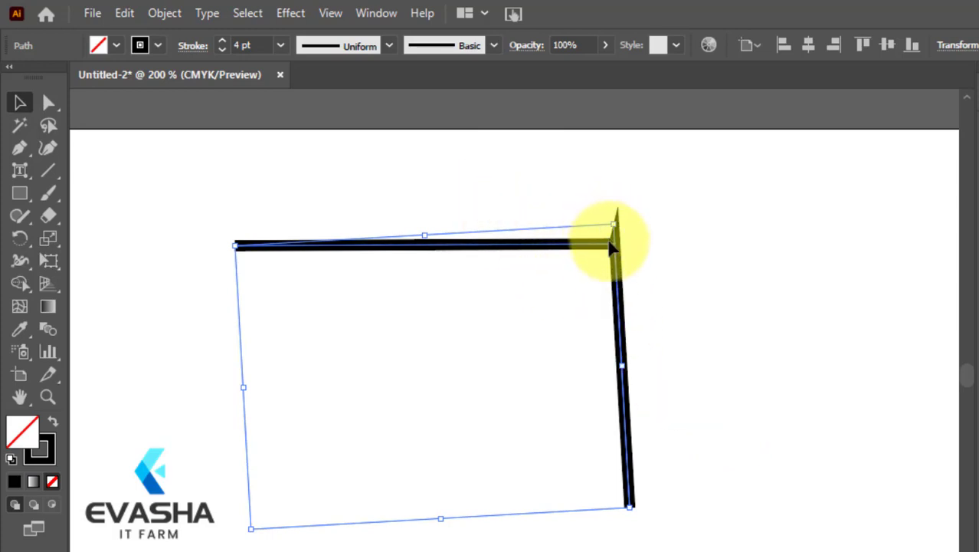
key("ctrl+z")
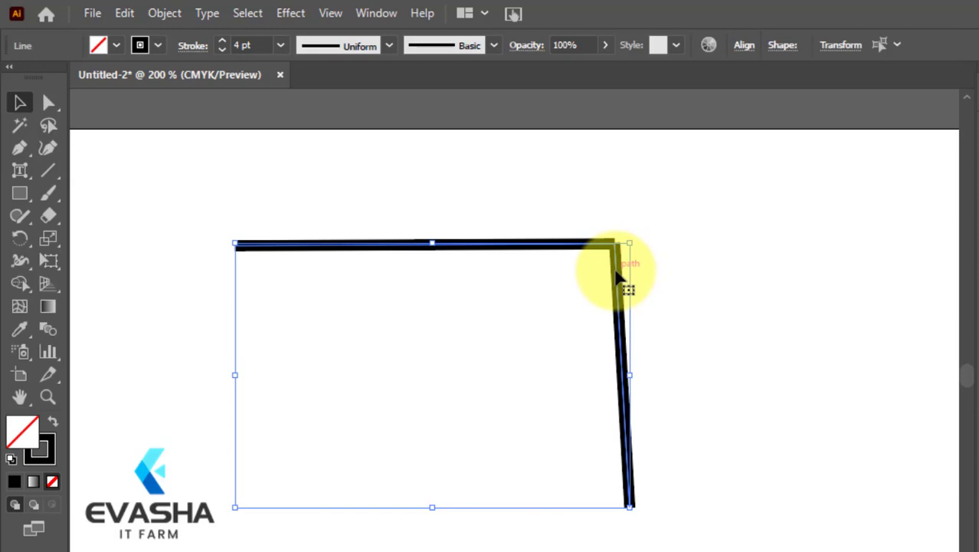
- Shift the two selected lines together slightly down and to the right, and delete them
left_click_drag(617, 276, 619, 273)
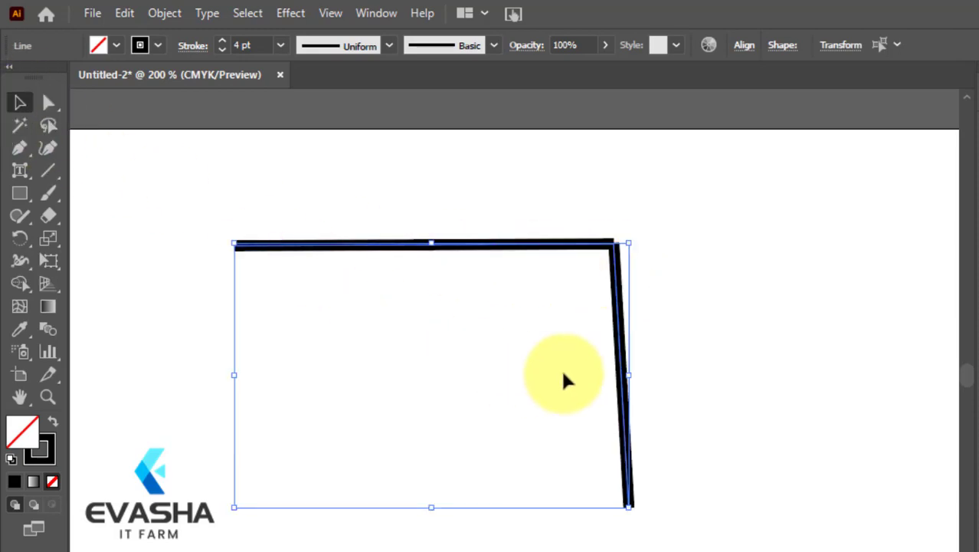
left_click_drag(622, 357, 630, 357)
left_click_drag(633, 317, 635, 324)
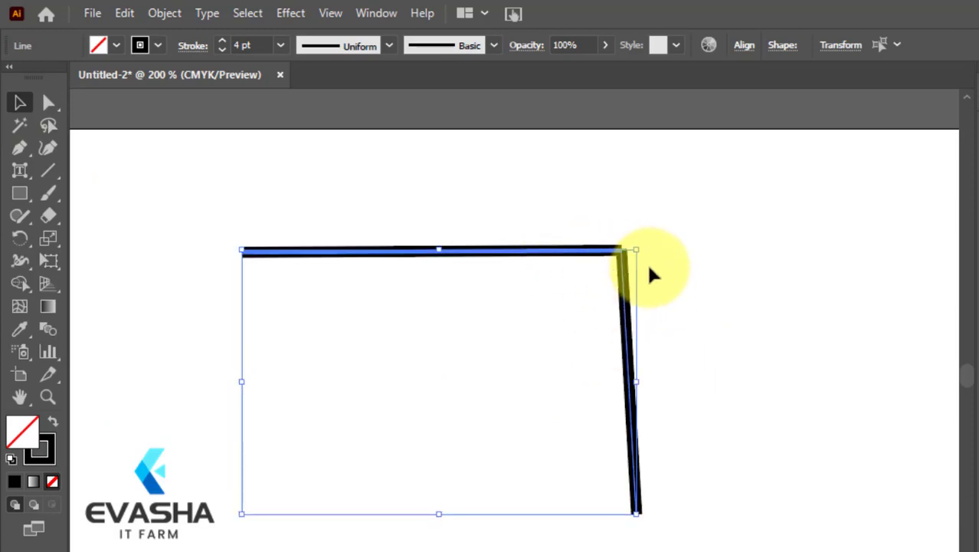
key("Delete")
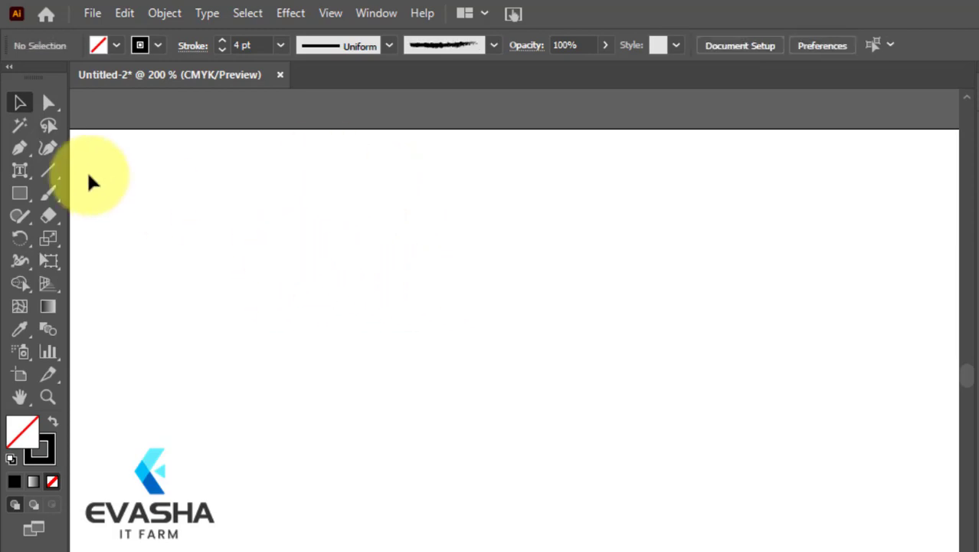
- Draw a new horizontal line and a separate near-vertical line just below its right end
left_click(48, 170)
mouse_move(207, 245)
left_mouse_down()
mouse_move(523, 243)
mouse_move(551, 455)
mouse_move(544, 514)
left_mouse_up()
left_click_drag(530, 322, 528, 289)
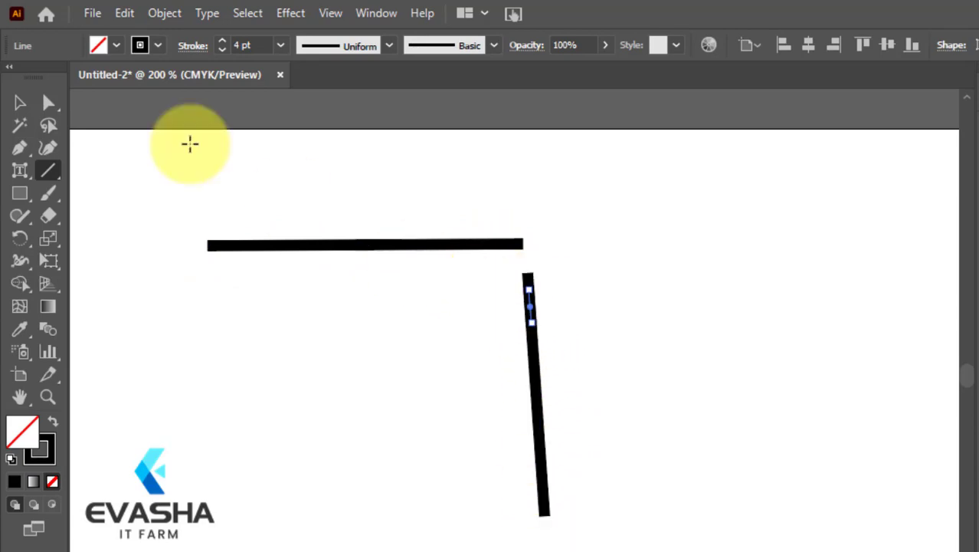
- Move the near-vertical line up about 14 pt so it forms a corner with the horizontal line
left_click(20, 105)
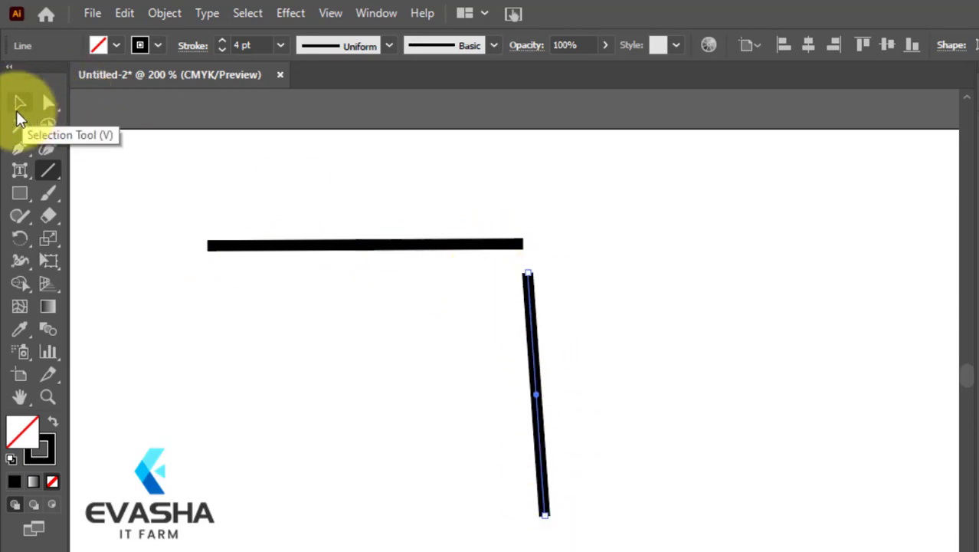
left_click_drag(537, 346, 534, 324)
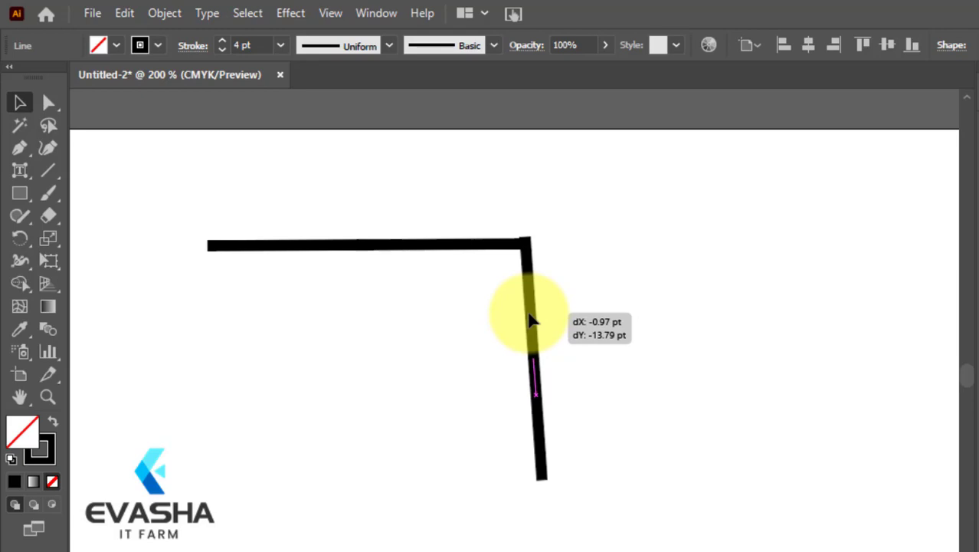
left_click_drag(533, 322, 532, 323)
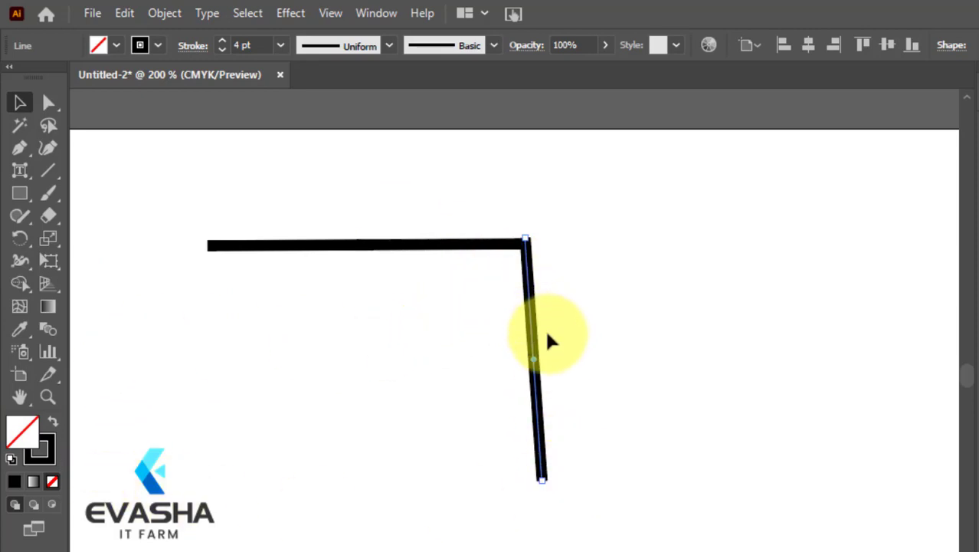
- Delete the near-vertical line and the horizontal line to clear the artboard
key("Delete")
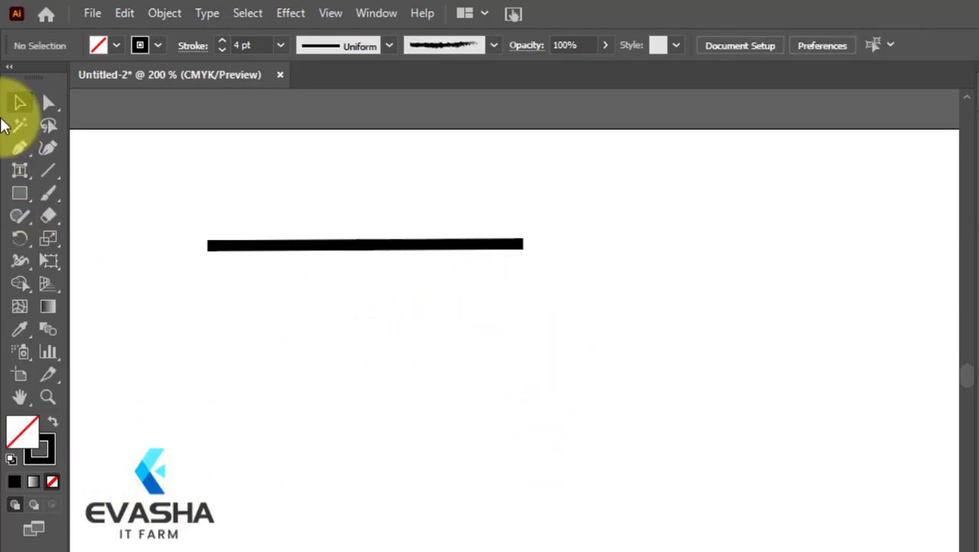
left_click_drag(147, 164, 449, 324)
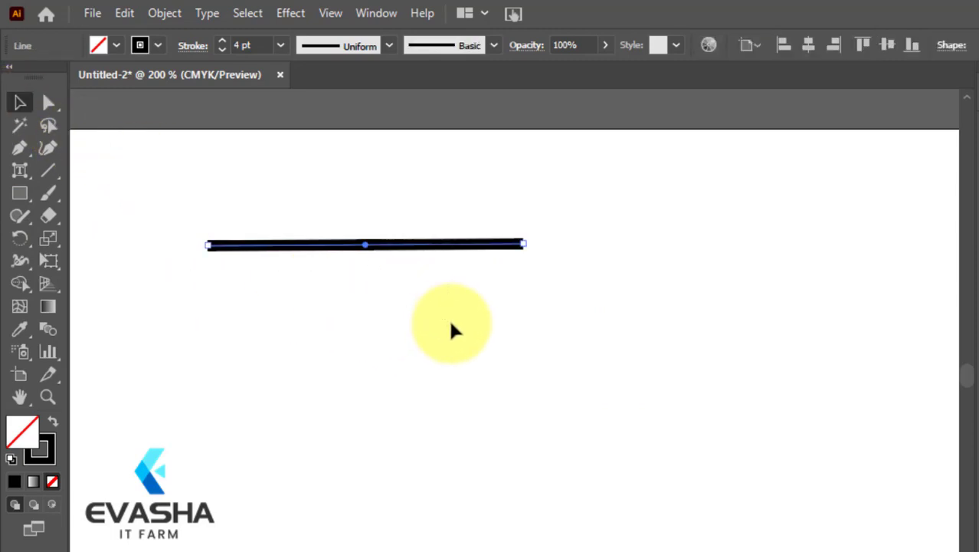
key("Delete")
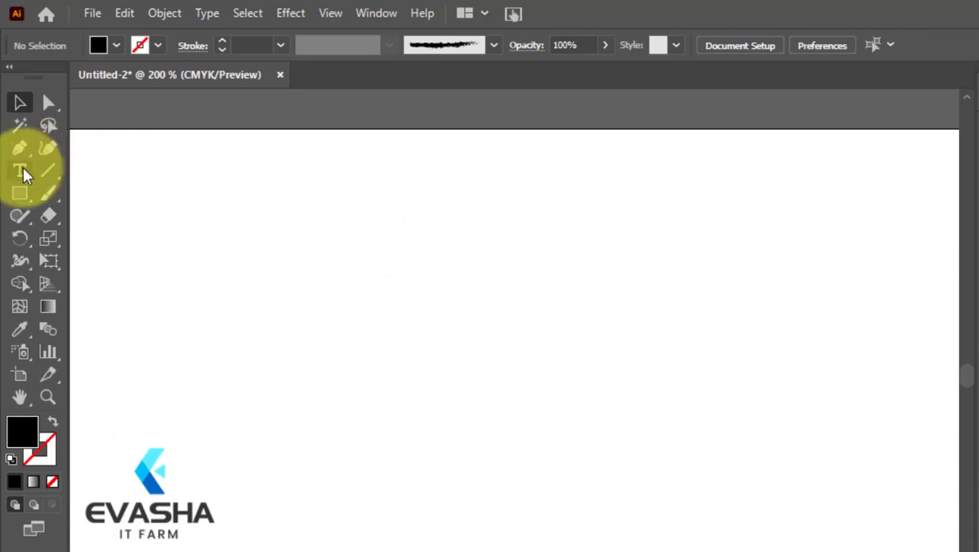
left_click_drag(22, 170, 97, 175)
left_click_drag(253, 224, 269, 229)
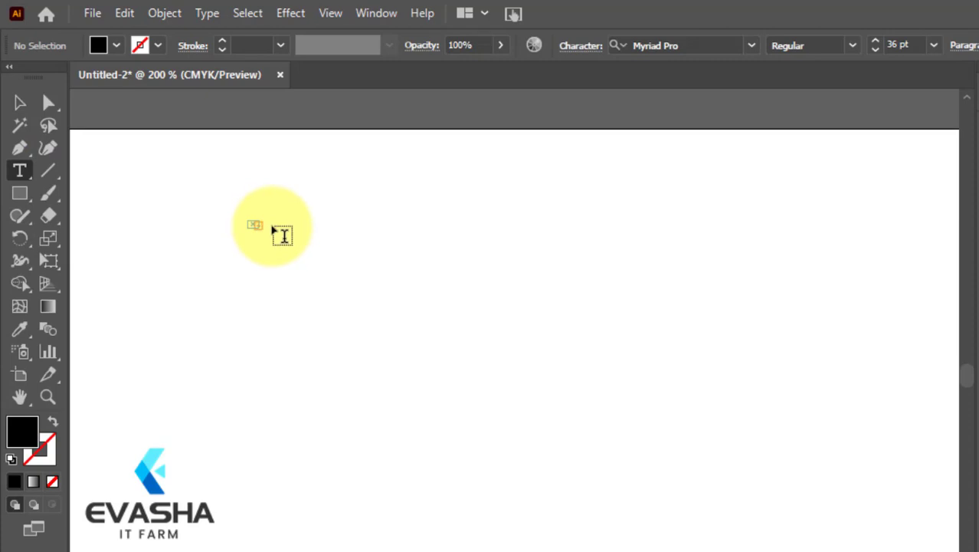
left_click(20, 102)
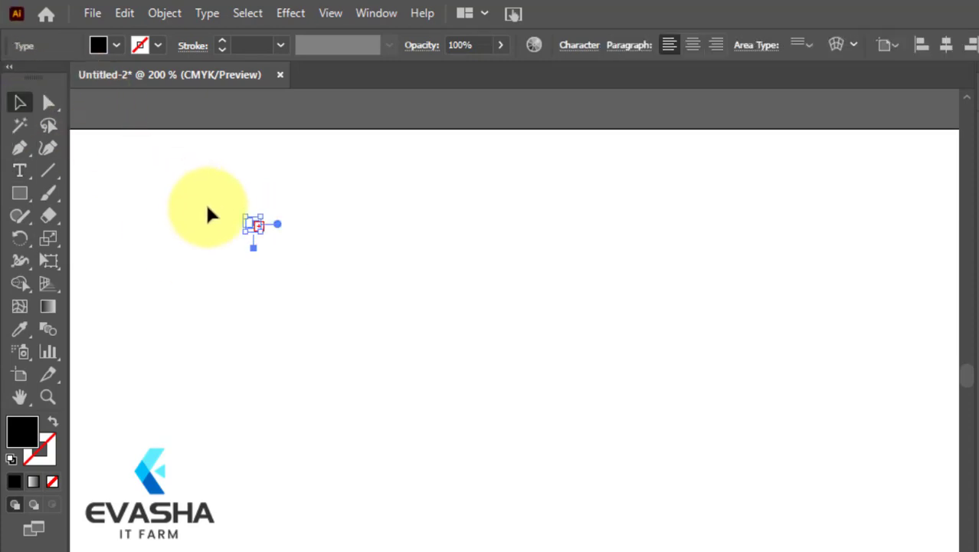
left_click(235, 219)
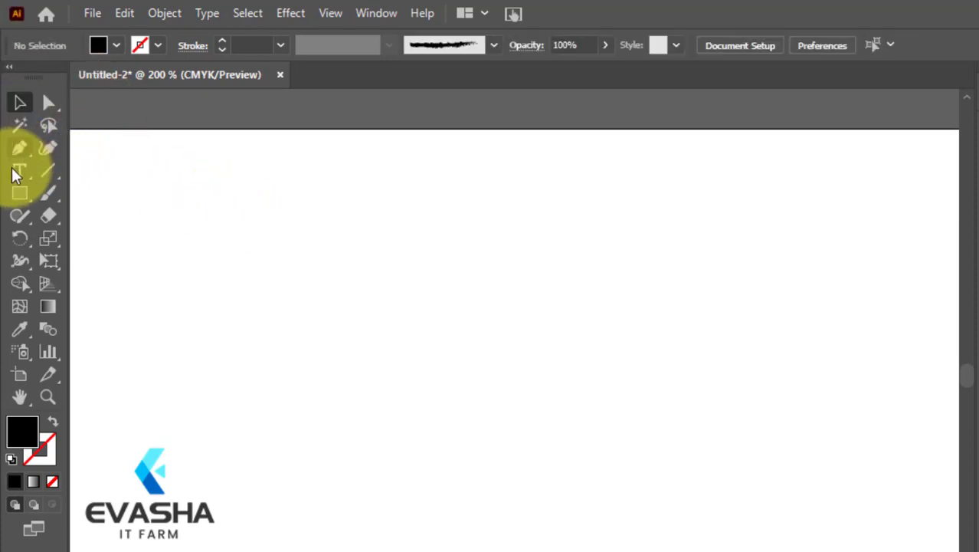
- Place a 36 pt Lorem ipsum point-text line near the artboard's upper edge and move it down into the artboard
left_click_drag(20, 171, 74, 180)
left_click(268, 218)
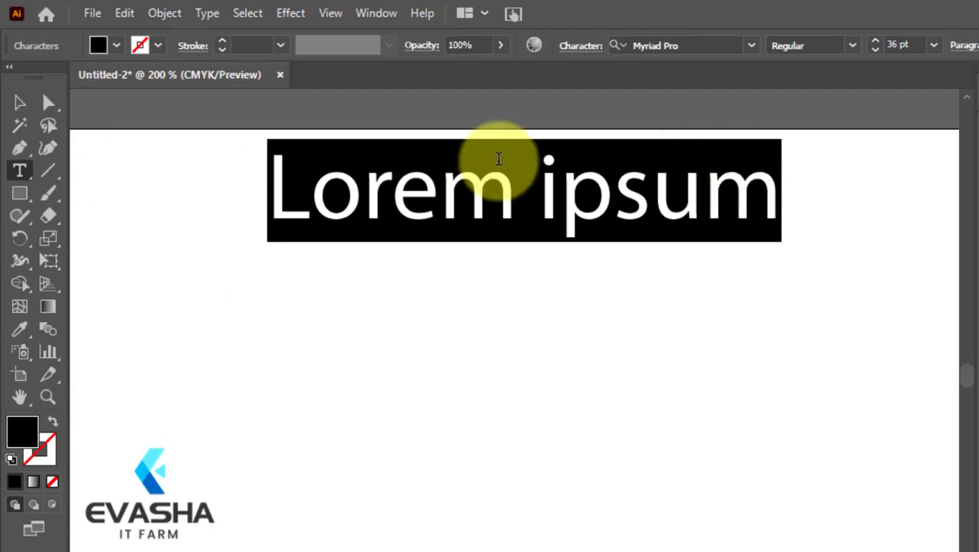
left_click(22, 107)
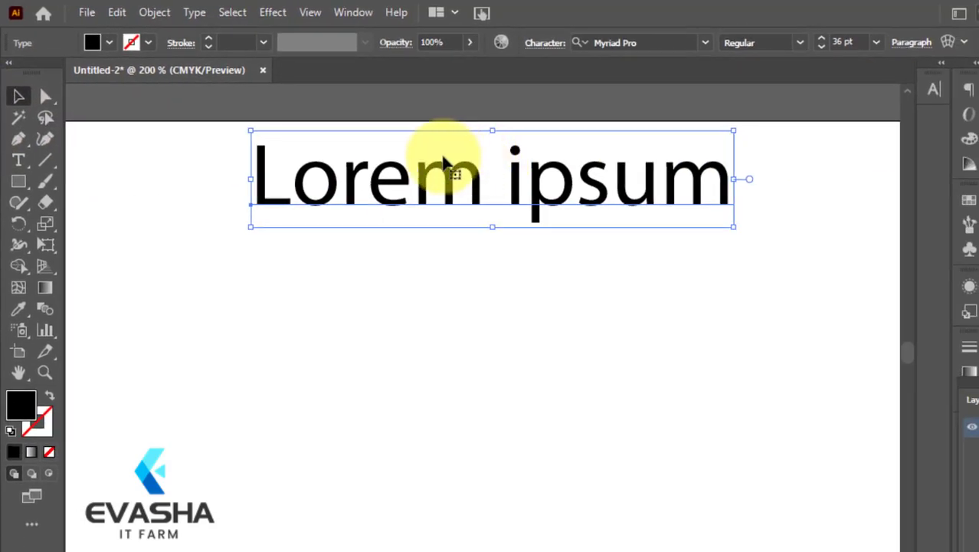
left_click_drag(439, 172, 414, 258)
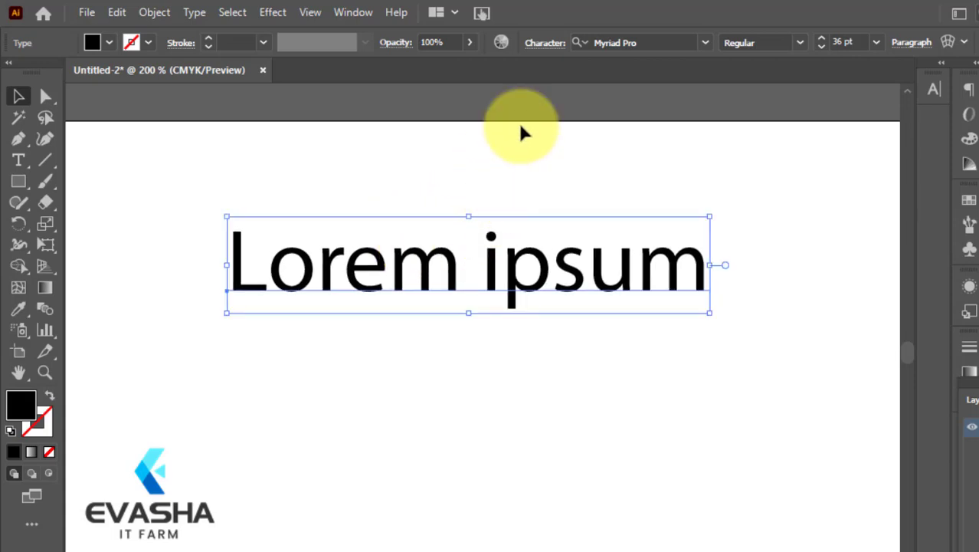
left_click(948, 43)
left_click_drag(731, 213, 682, 300)
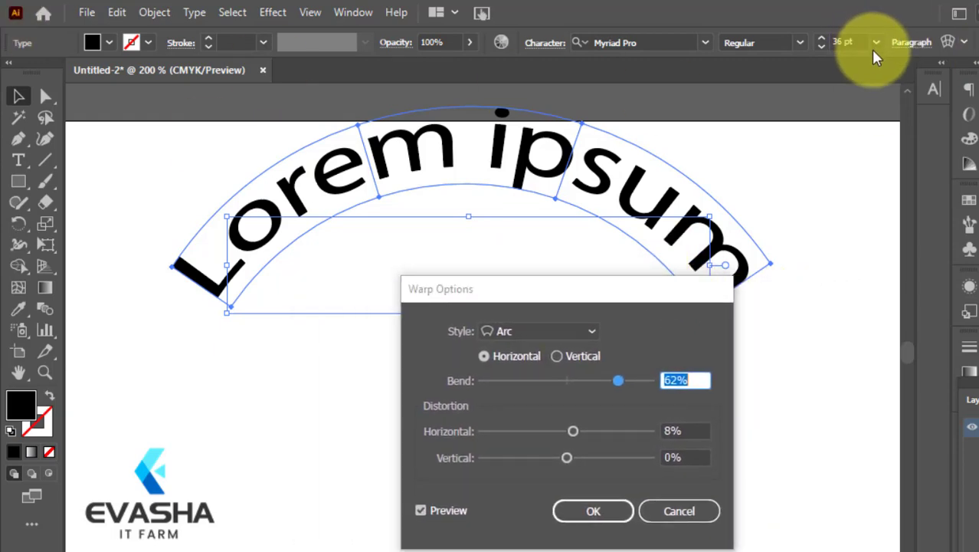
left_click(694, 499)
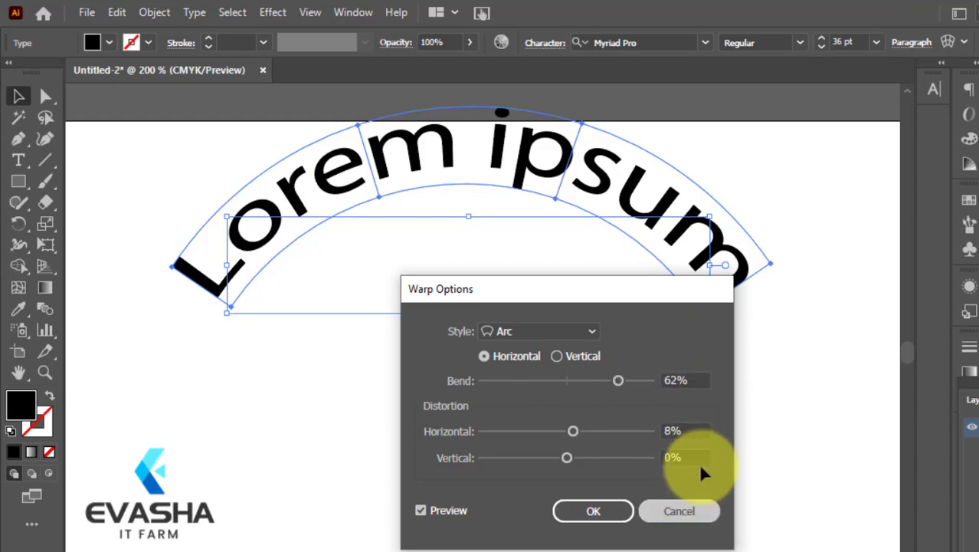
- Set the font size of the Lorem ipsum text to 24 pt
left_click(876, 43)
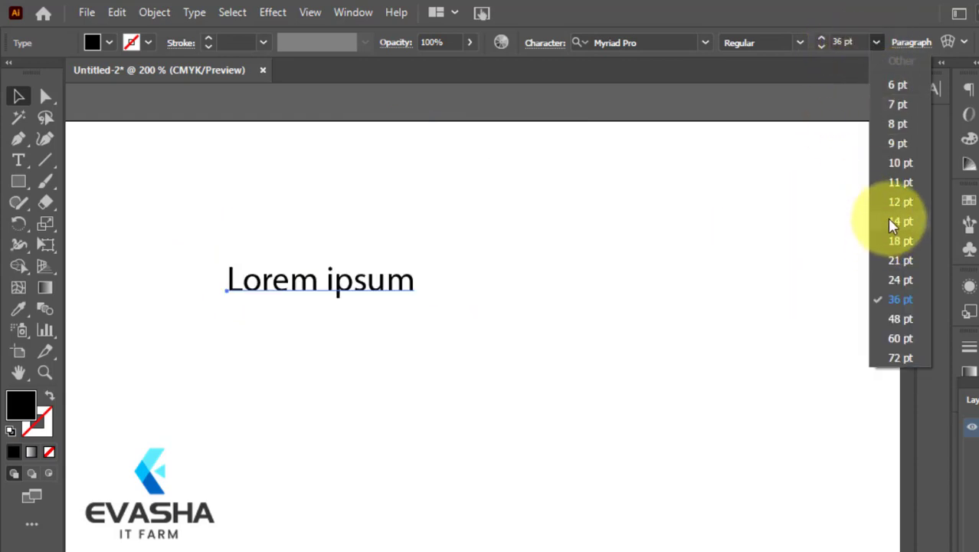
left_click(901, 280)
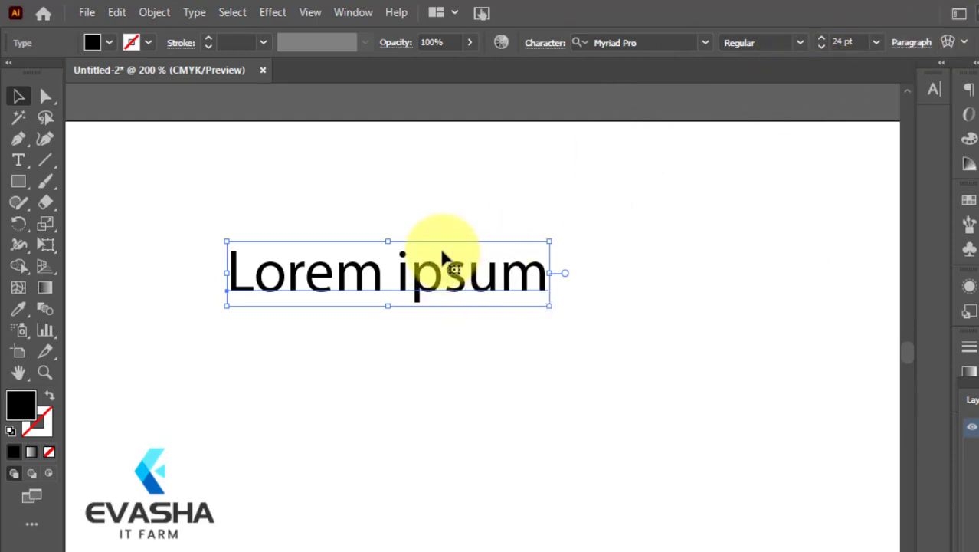
- Start an envelope warp on the Lorem ipsum text and preview the Arc Lower and Arc Upper styles
left_click(950, 42)
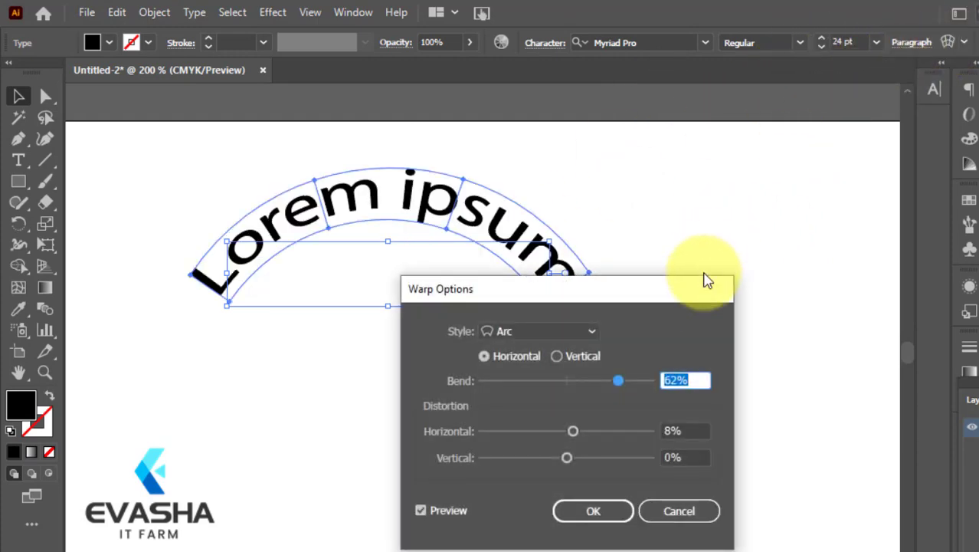
left_click_drag(708, 281, 892, 147)
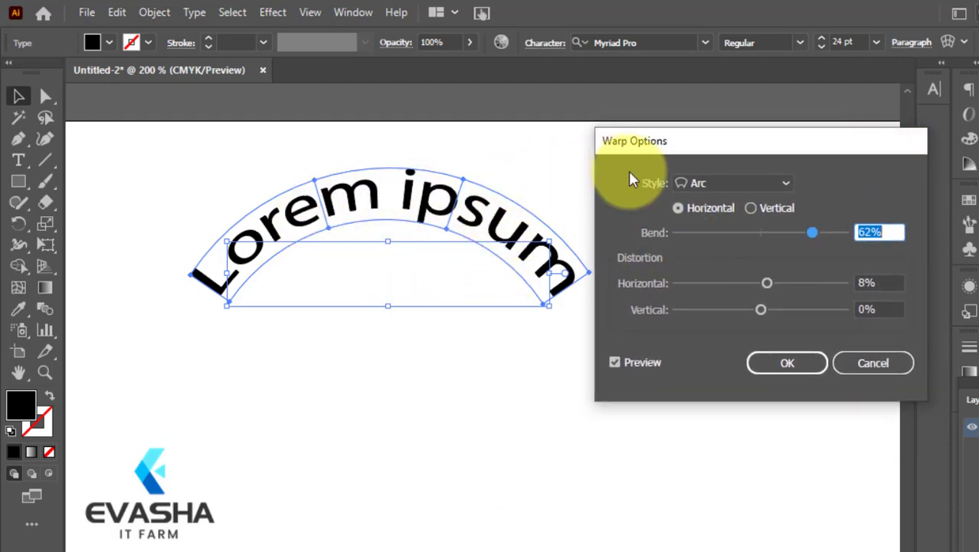
left_click(786, 184)
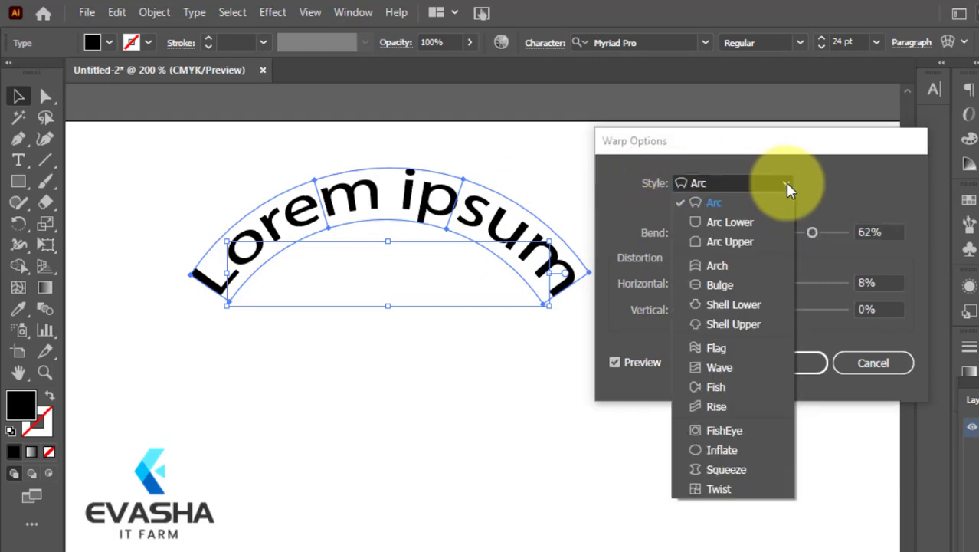
left_click(731, 224)
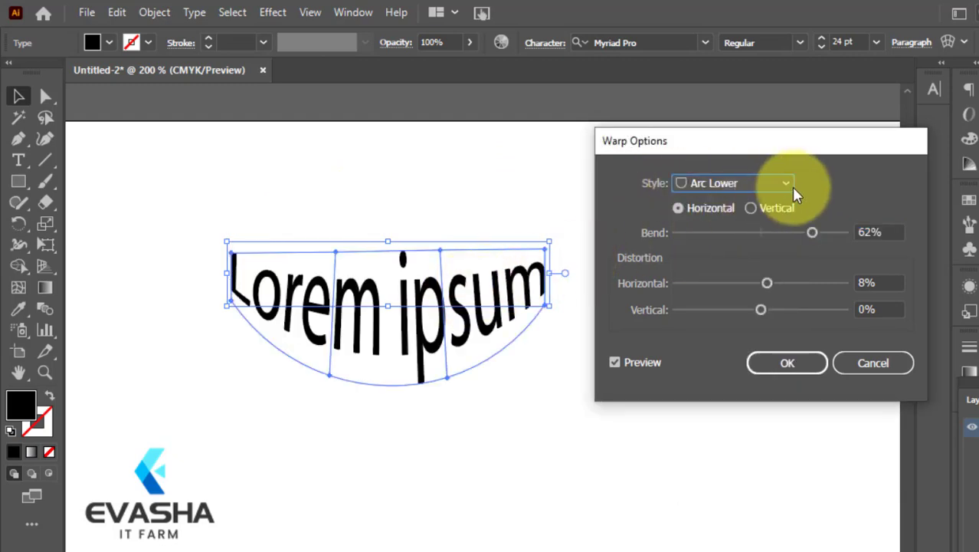
left_click(786, 184)
left_click(751, 238)
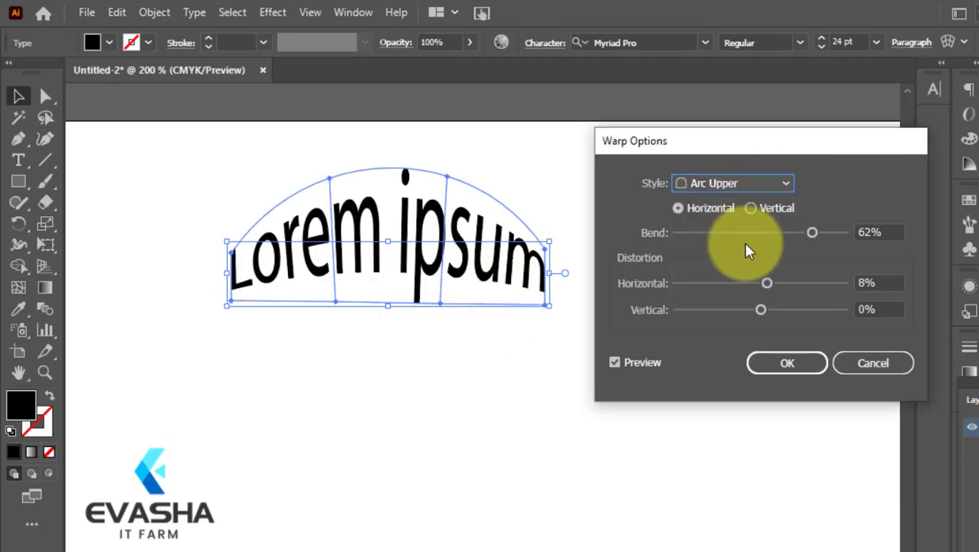
- Preview the Arch, Bulge and Shell Lower warp styles on the text
left_click(784, 187)
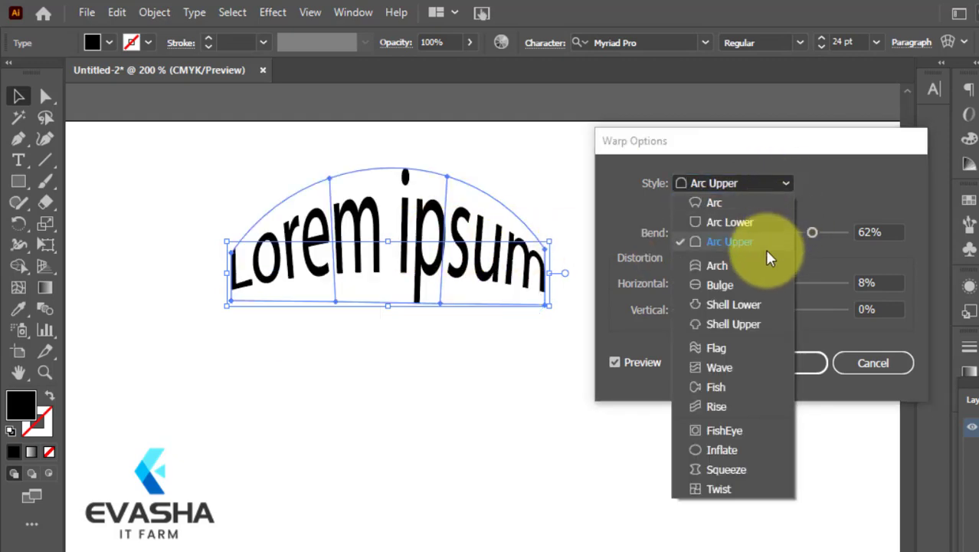
left_click(721, 267)
left_click(786, 184)
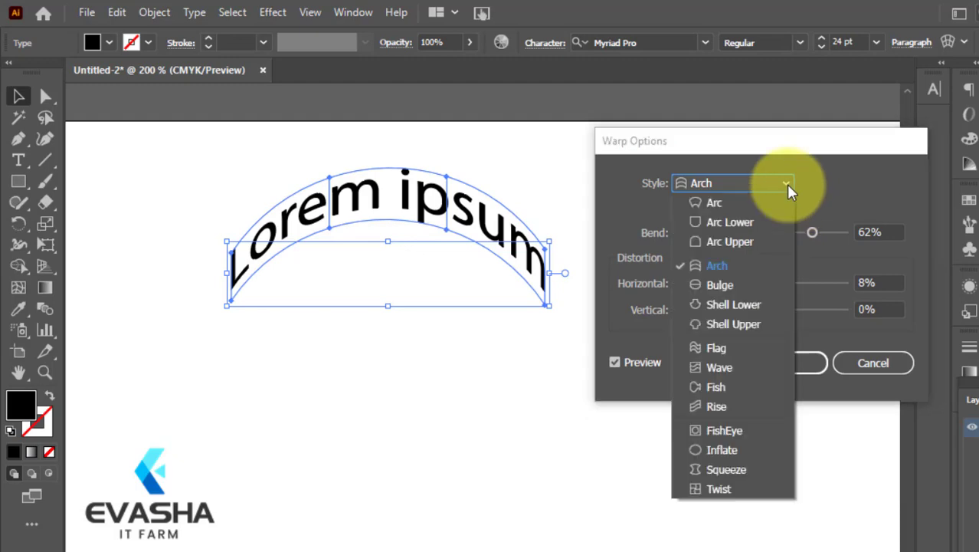
left_click(750, 285)
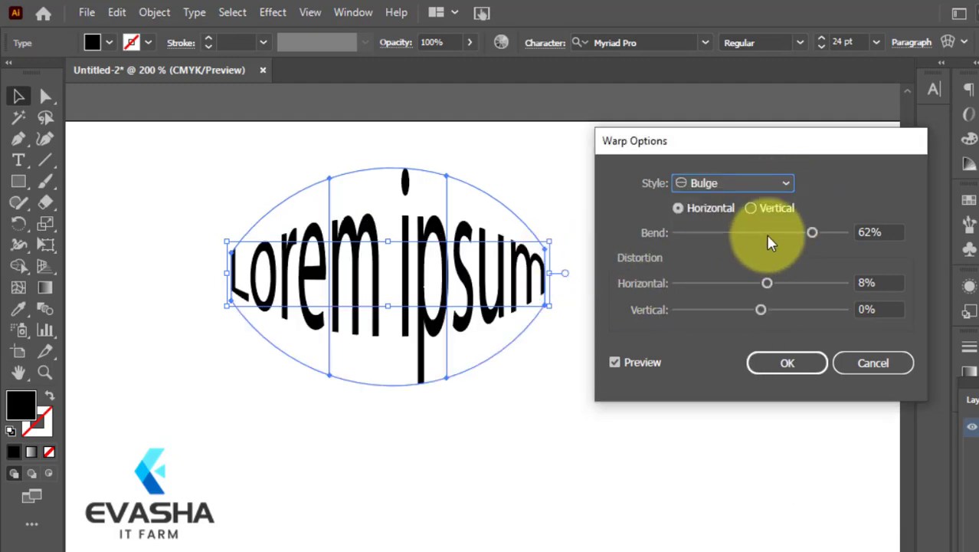
left_click(786, 183)
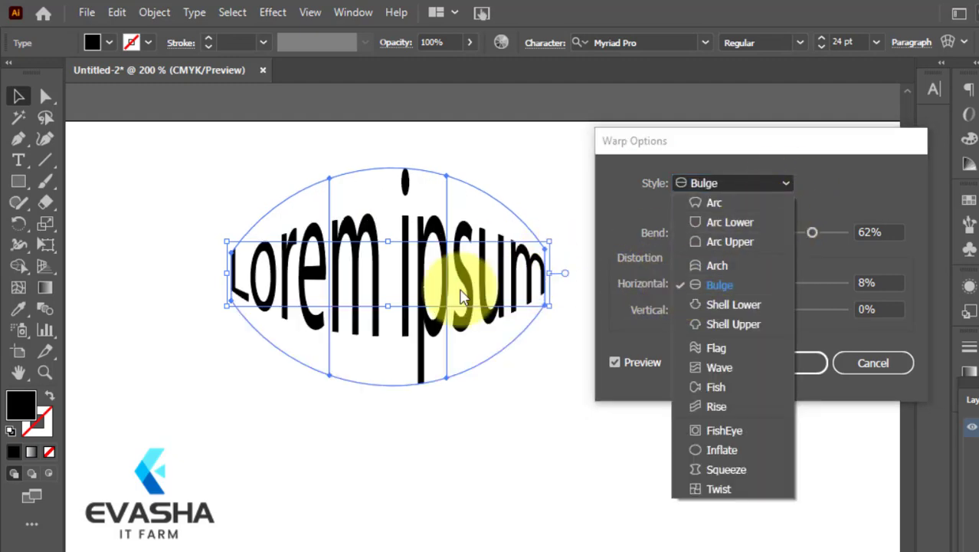
left_click(716, 304)
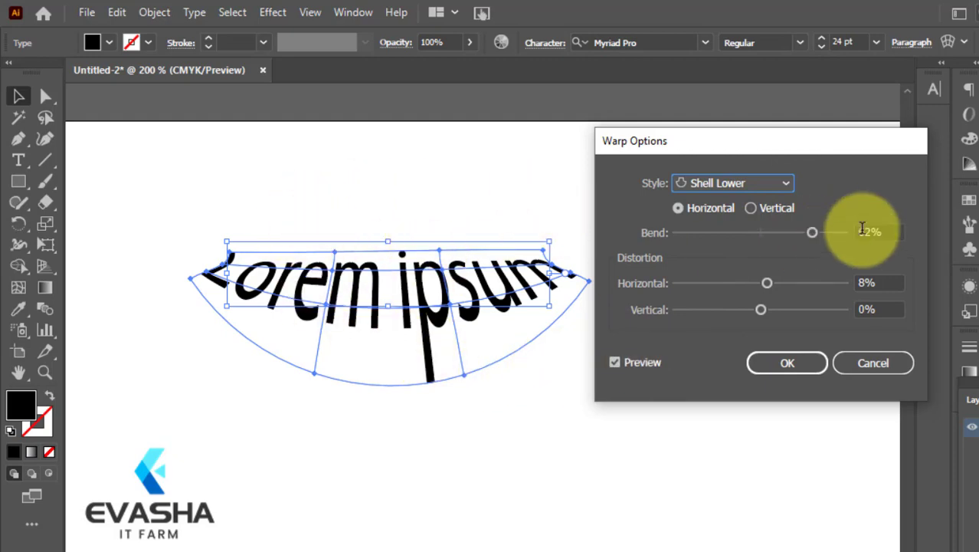
- Switch the warp style to Flag and set its bend to 75%
left_click(785, 182)
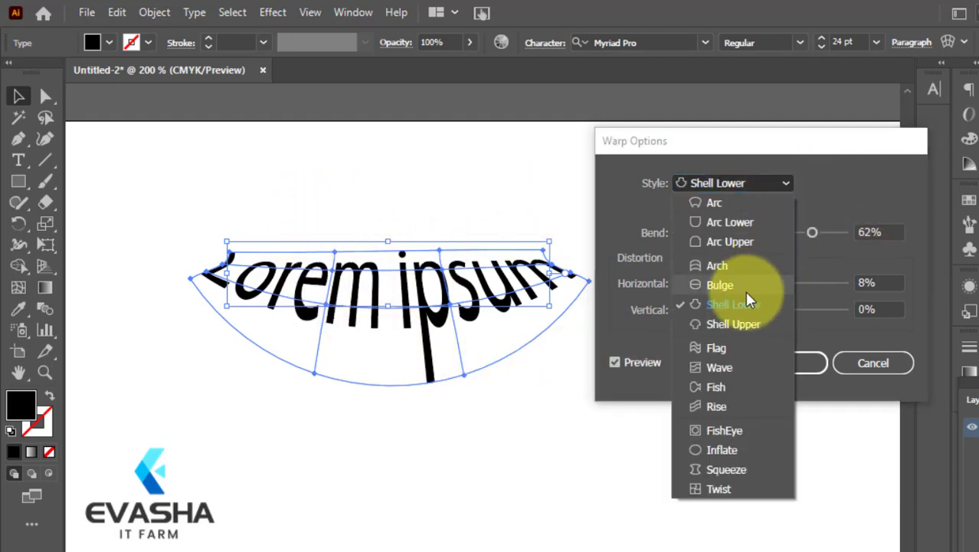
left_click(718, 348)
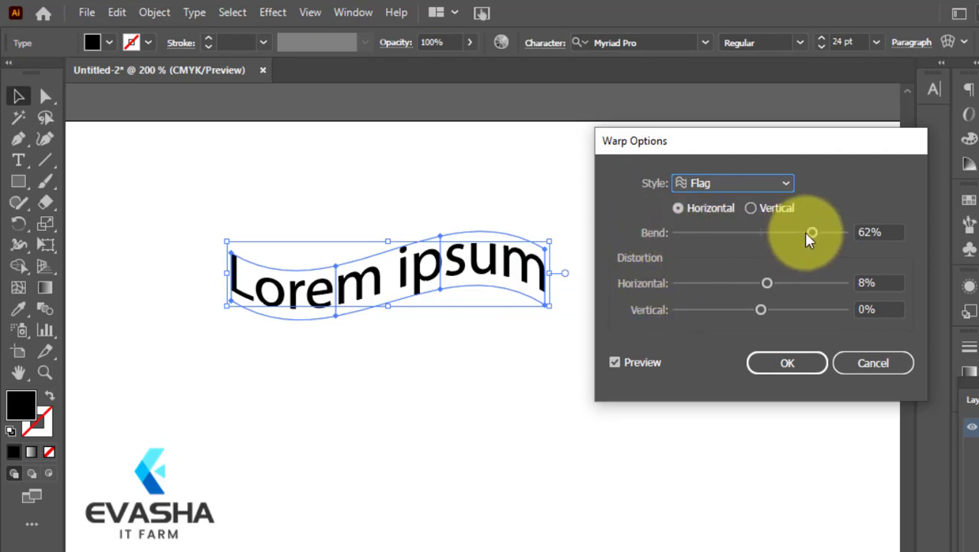
mouse_move(810, 229)
left_mouse_down()
mouse_move(767, 230)
mouse_move(797, 231)
left_mouse_up()
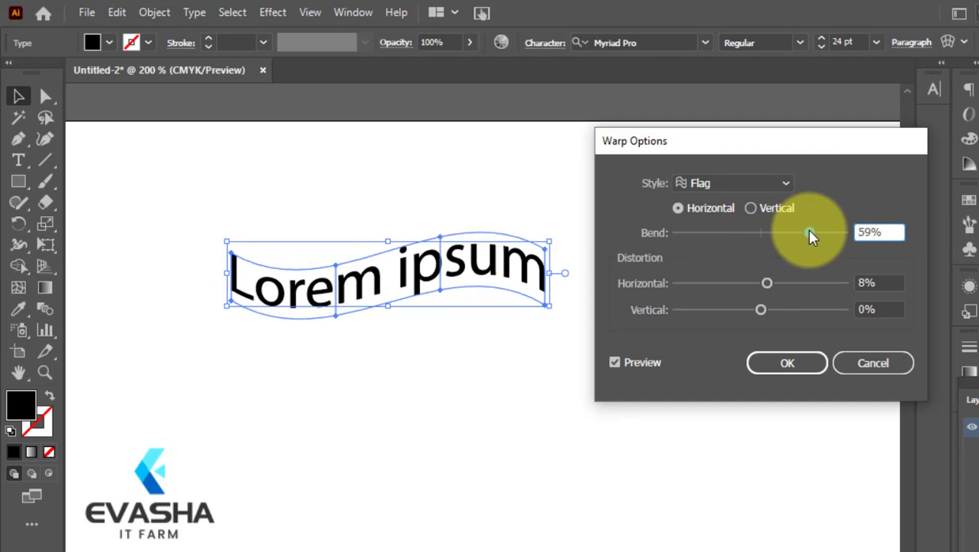
left_click_drag(810, 233, 822, 232)
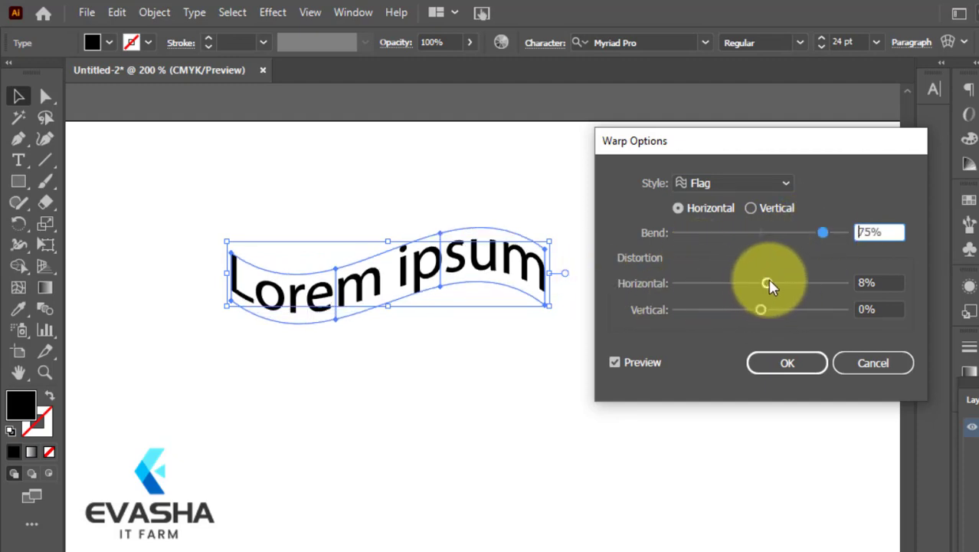
- Try strong positive and negative distortion on the Flag warp, ending at 3% horizontal and 2% vertical
left_click_drag(765, 284, 818, 283)
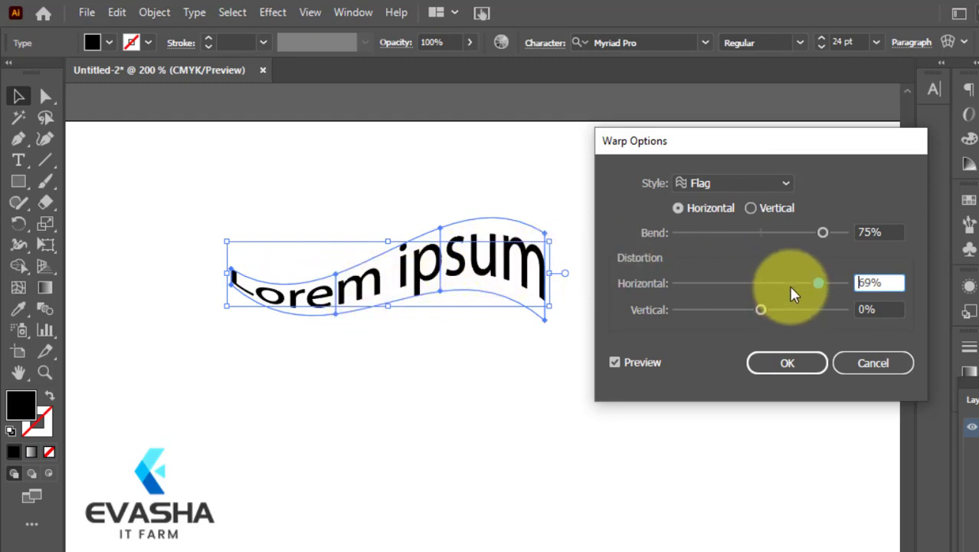
left_click_drag(819, 283, 719, 283)
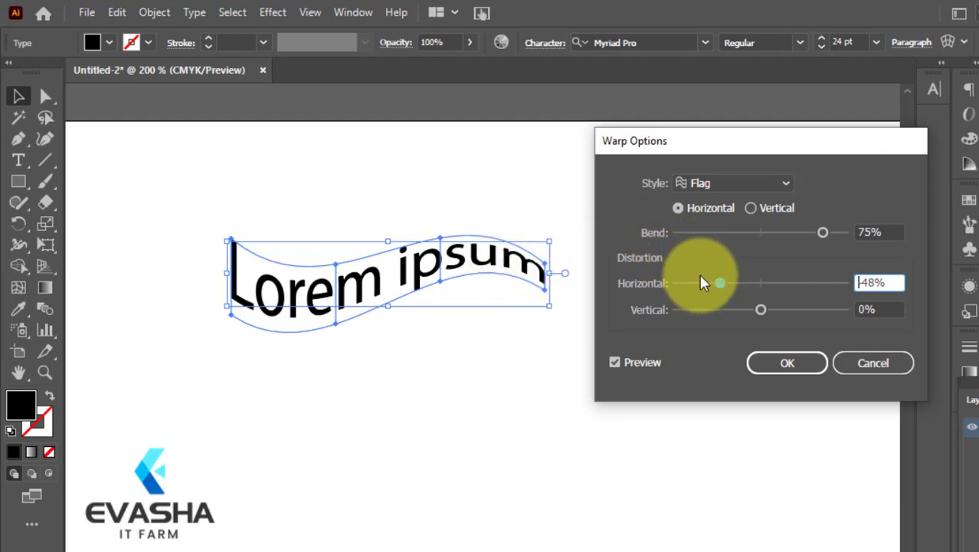
left_click_drag(723, 278, 762, 282)
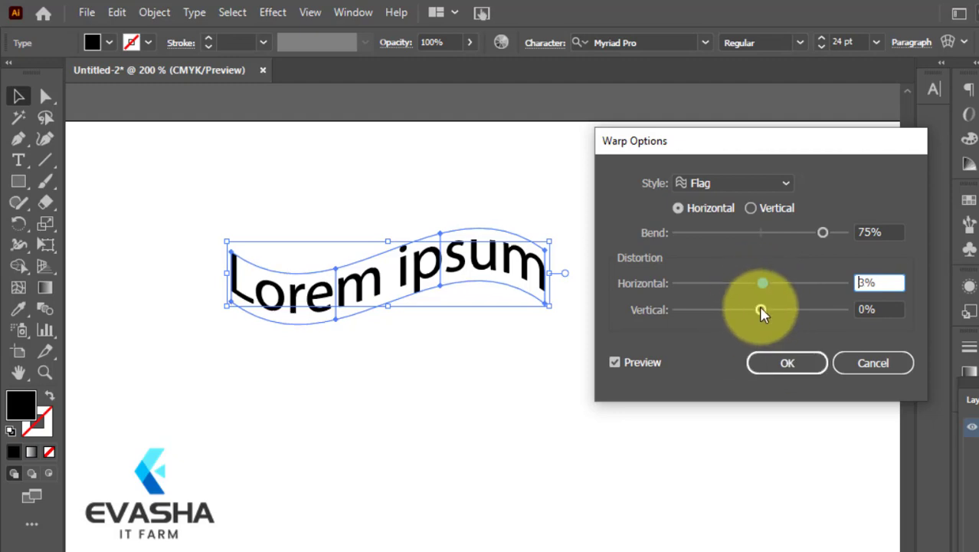
left_click_drag(761, 310, 740, 311)
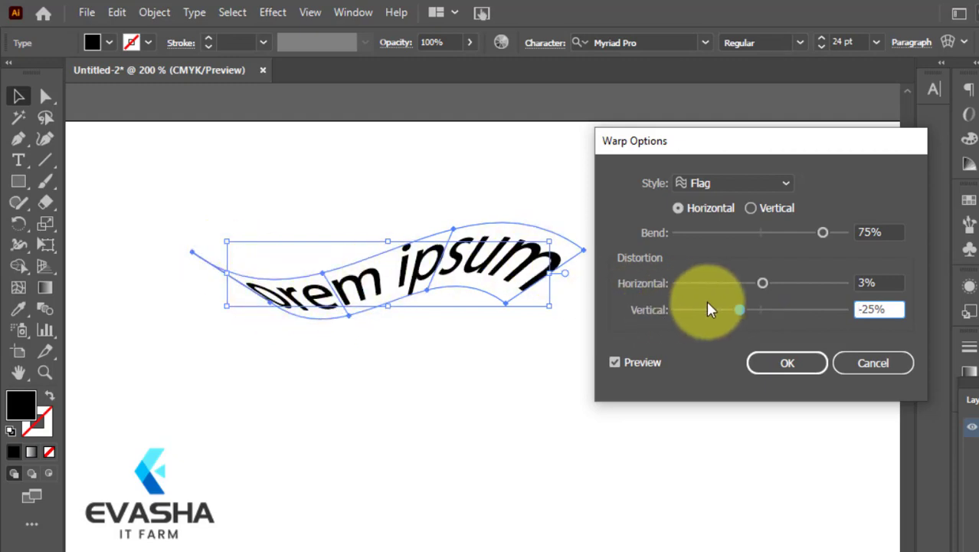
left_click_drag(740, 309, 761, 310)
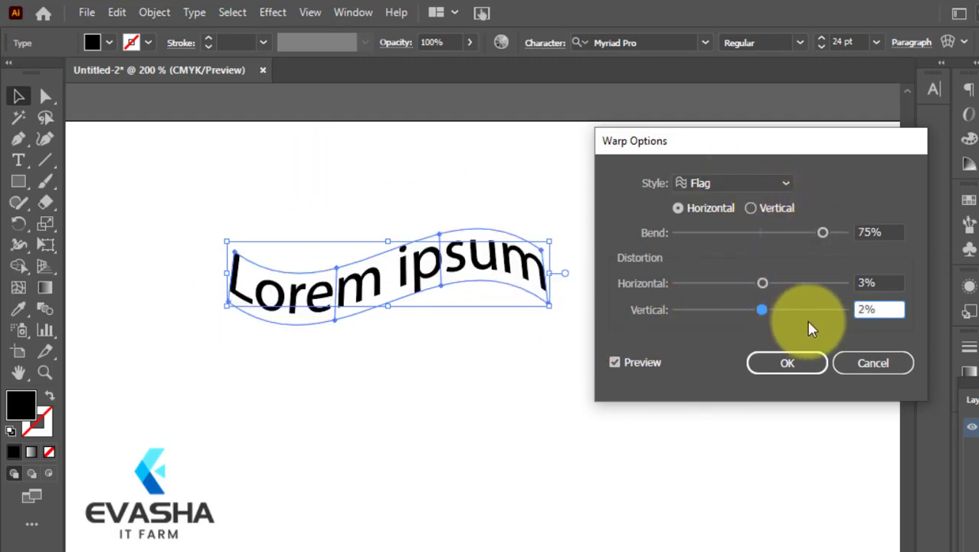
- Preview the Rise, FishEye and Squeeze warp styles on the text, and cancel the warp
left_click(782, 184)
left_click(720, 404)
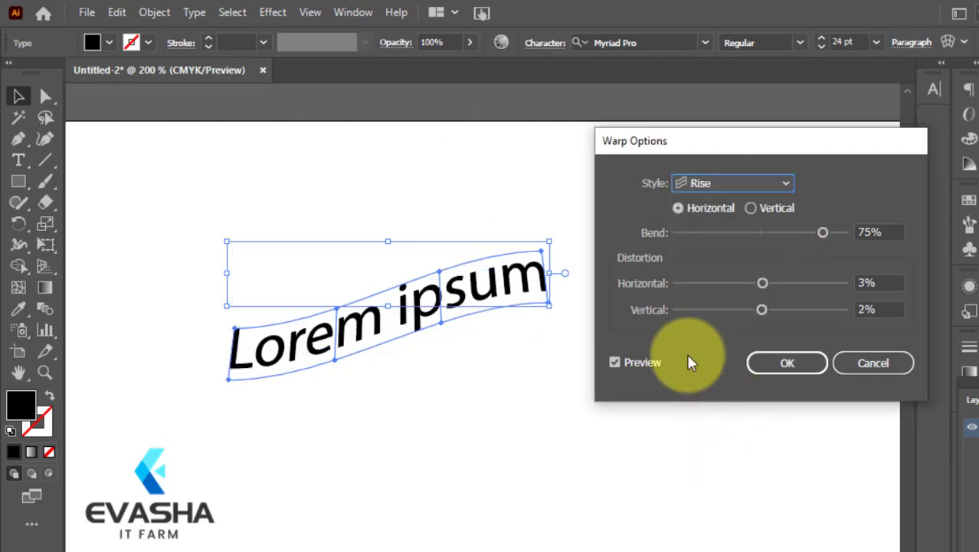
left_click(786, 184)
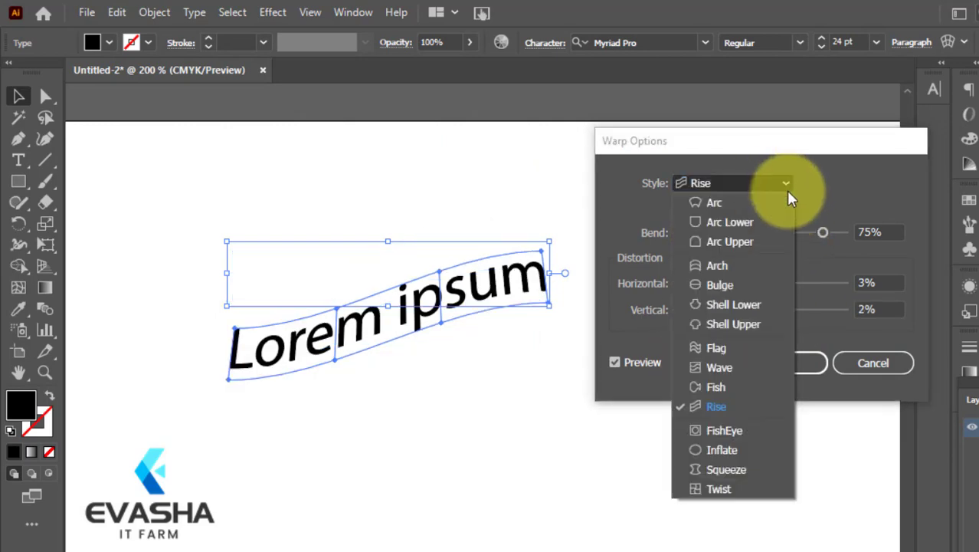
left_click(736, 432)
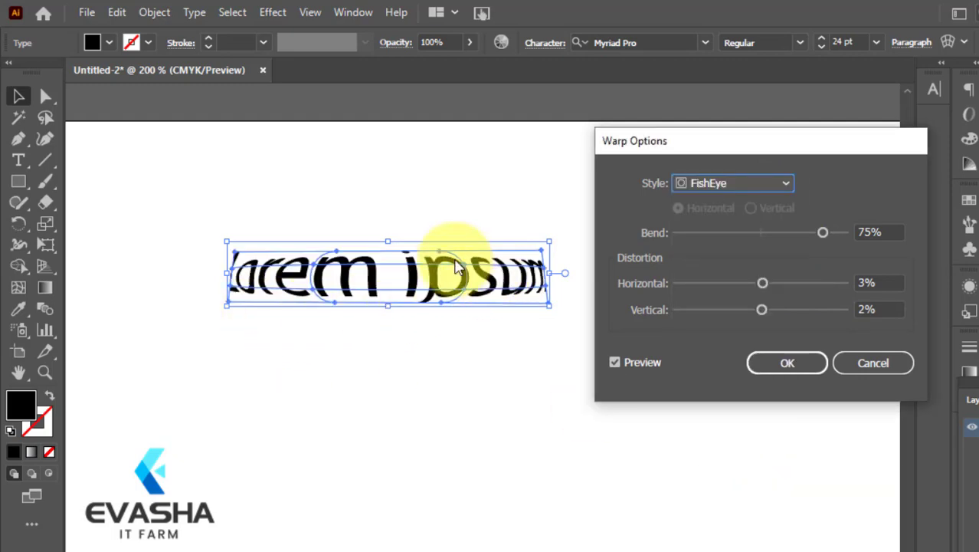
left_click(786, 183)
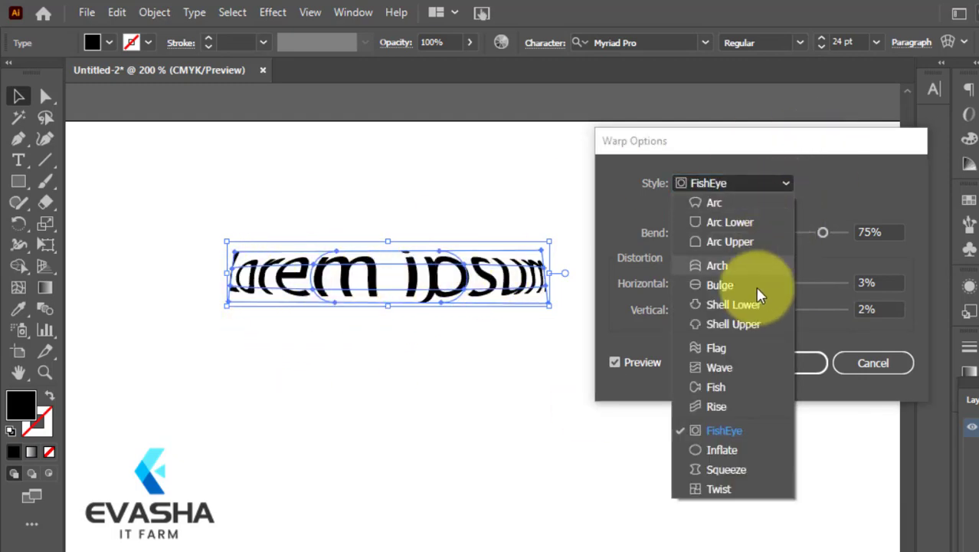
left_click(728, 469)
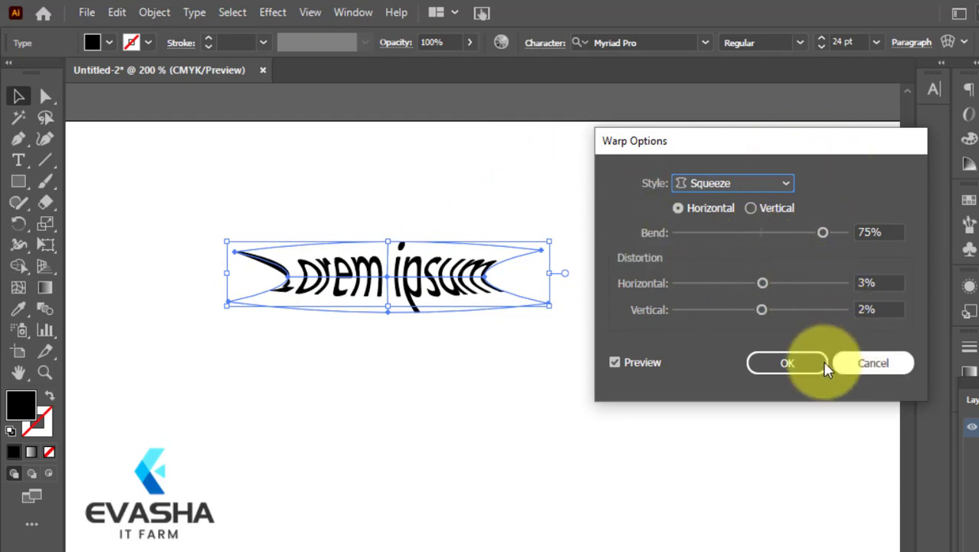
left_click(870, 366)
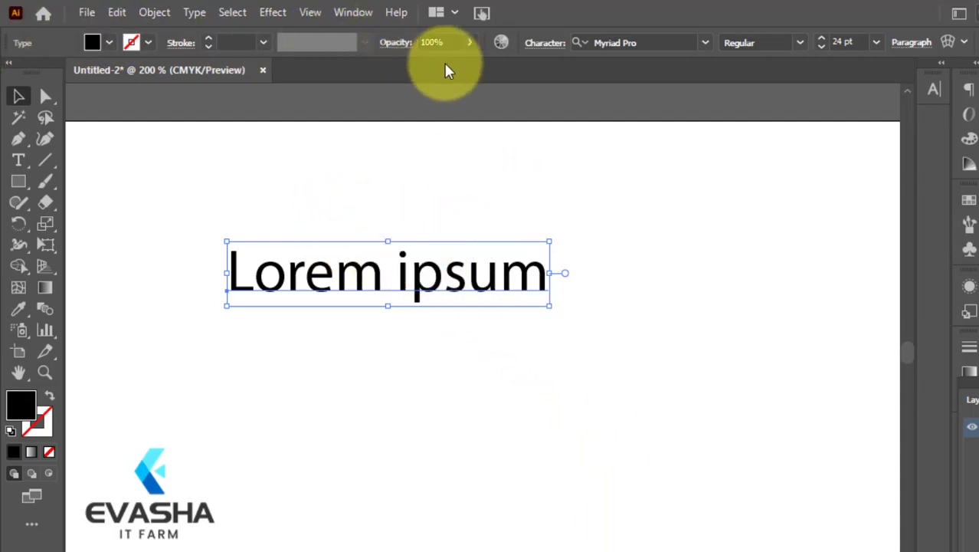
left_click(799, 43)
left_click(774, 65)
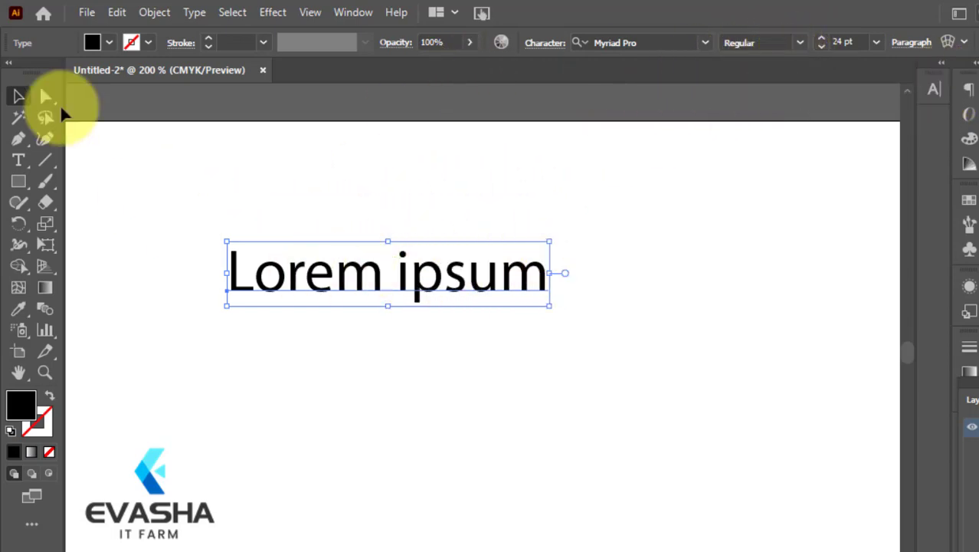
- Apply a black 1 pt stroke to the Lorem ipsum text
left_click(147, 44)
left_click(49, 72)
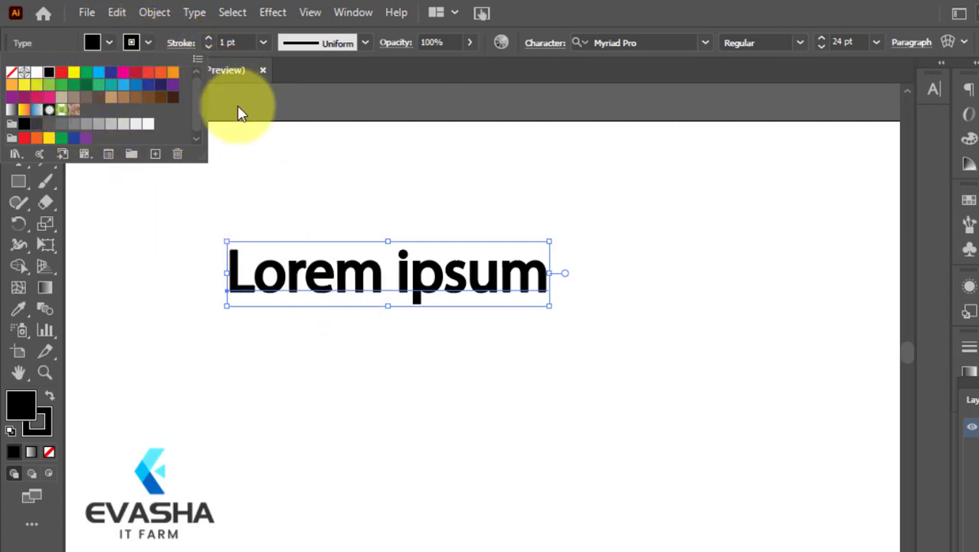
left_click(279, 100)
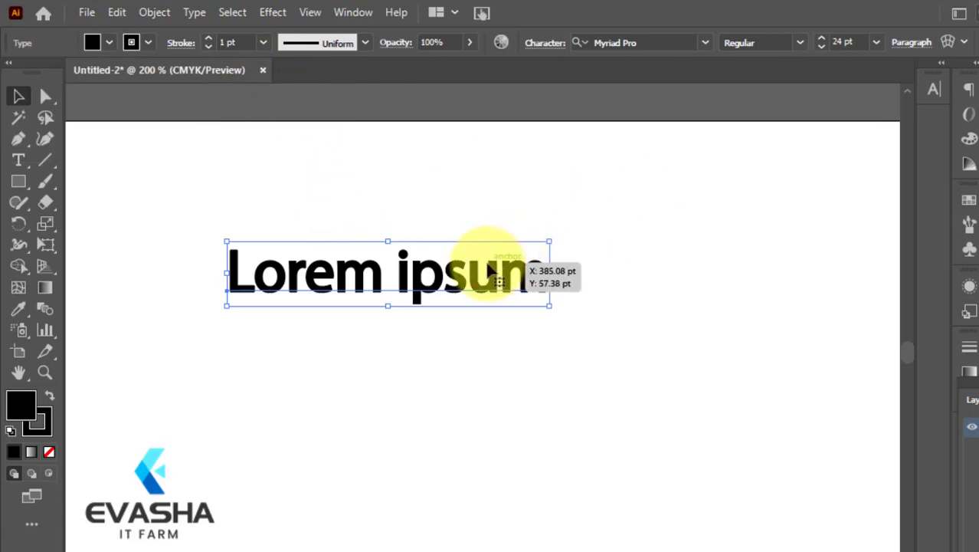